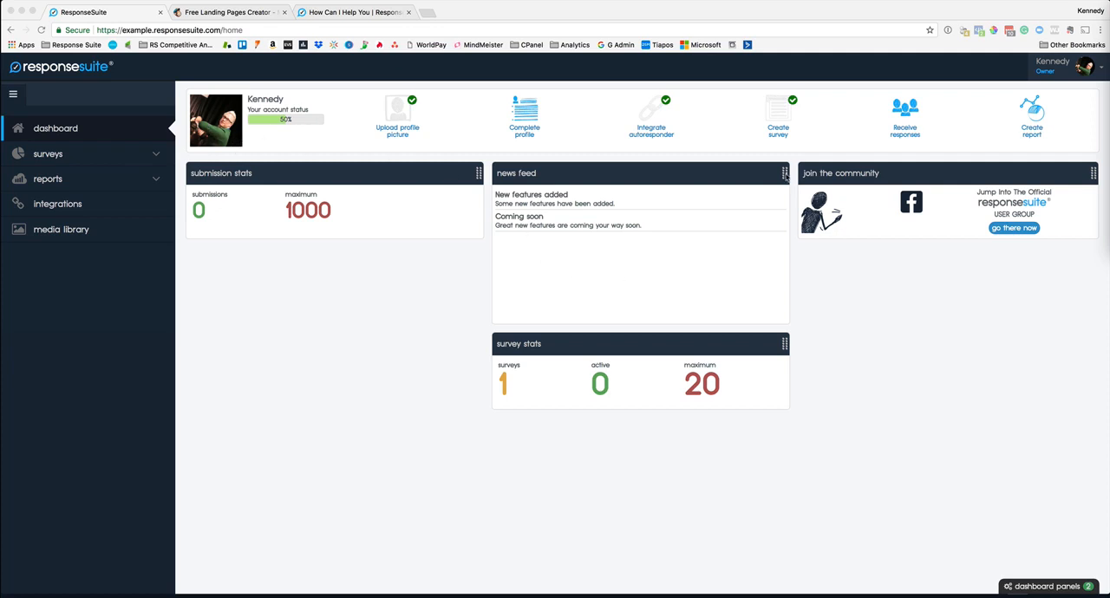
Step: Rearrange the dashboard so the news feed panel fills the first column and submission stats sits above survey stats
{"action": "left_click", "coordinate": [705, 205]}
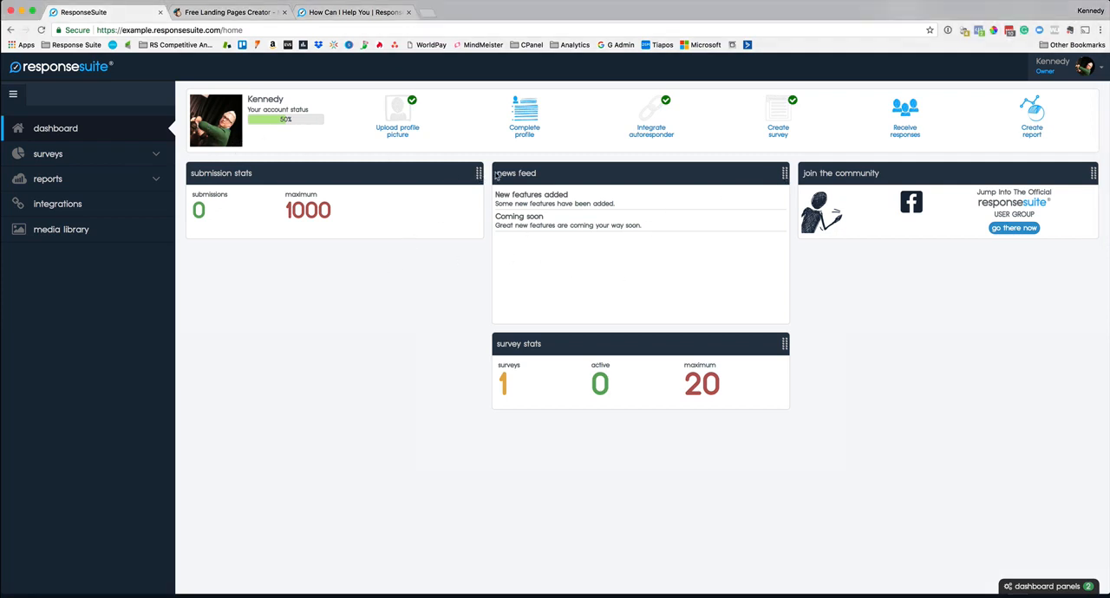
{"action": "left_click_drag", "start_coordinate": [476, 176], "coordinate": [785, 177]}
{"action": "left_click_drag", "start_coordinate": [785, 260], "coordinate": [477, 174]}
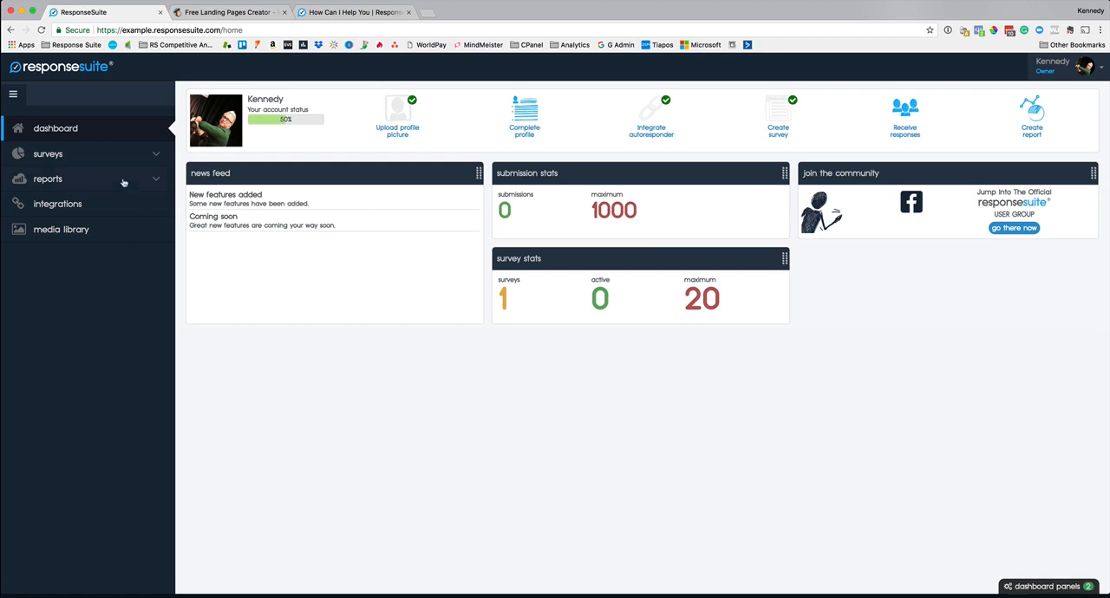
Step: Create a survey from scratch named "This is my survey" with the internal description "This is a demonstration"
{"action": "left_click", "coordinate": [158, 156]}
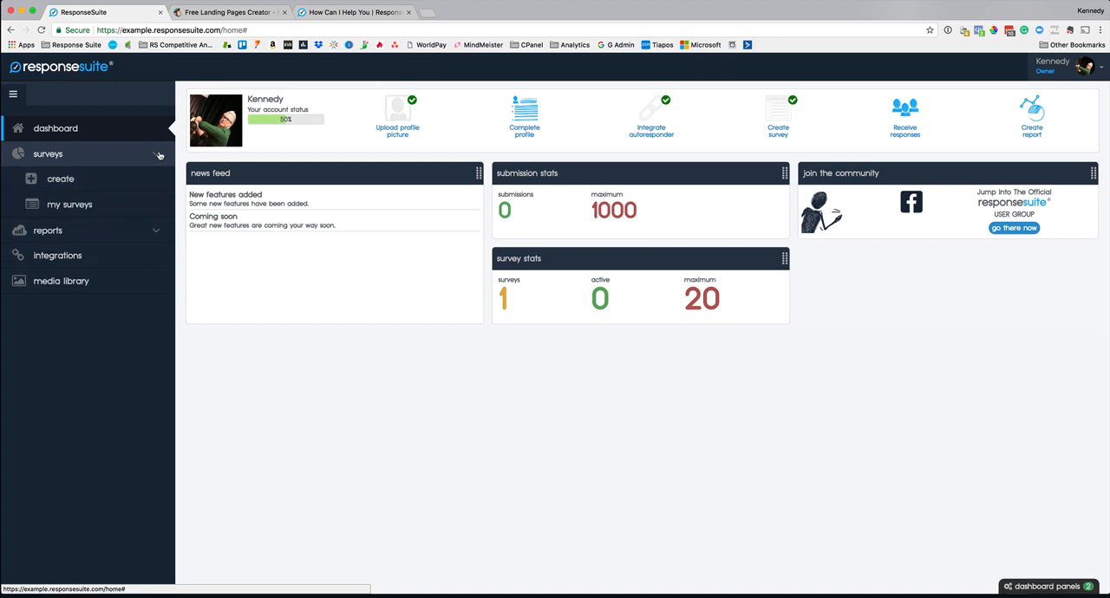
{"action": "left_click", "coordinate": [61, 181]}
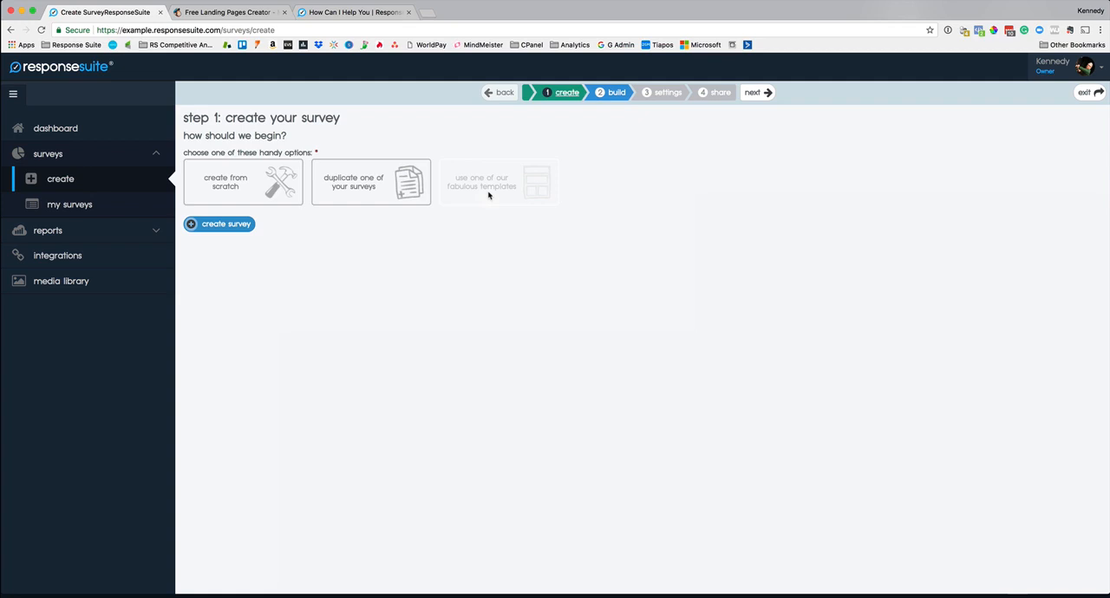
{"action": "left_click", "coordinate": [274, 183]}
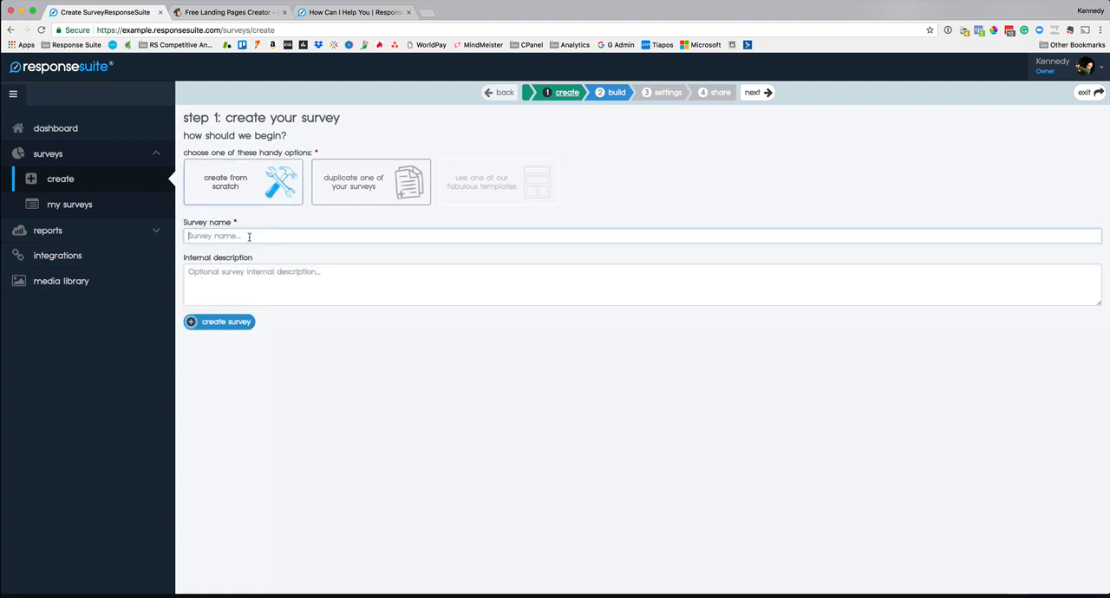
{"action": "type", "text": "This is my survey"}
{"action": "key", "text": "Tab"}
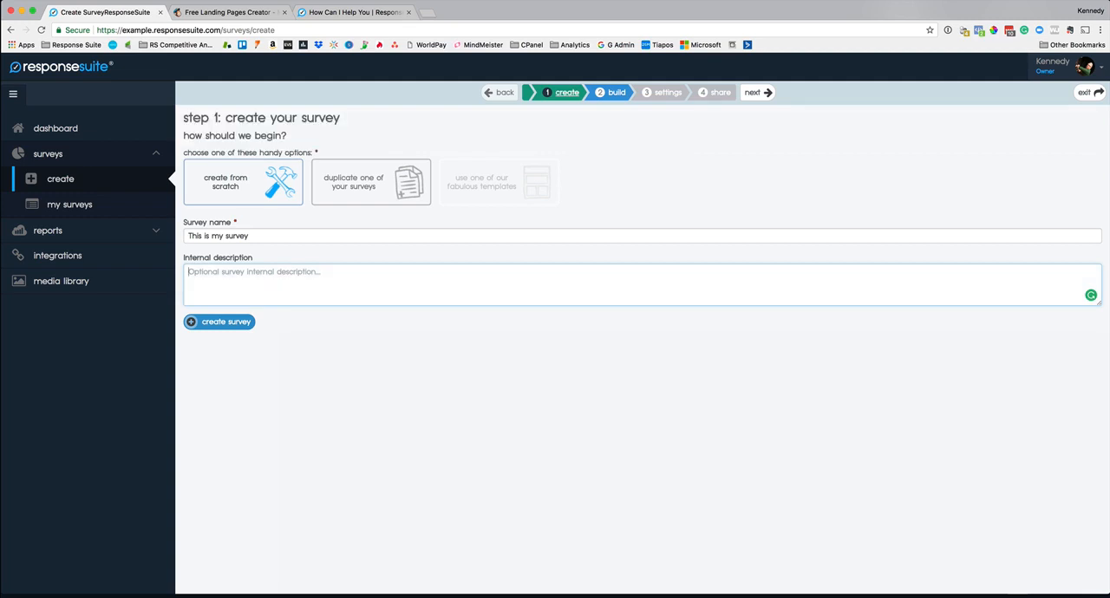
{"action": "type", "text": "This is a demonstration"}
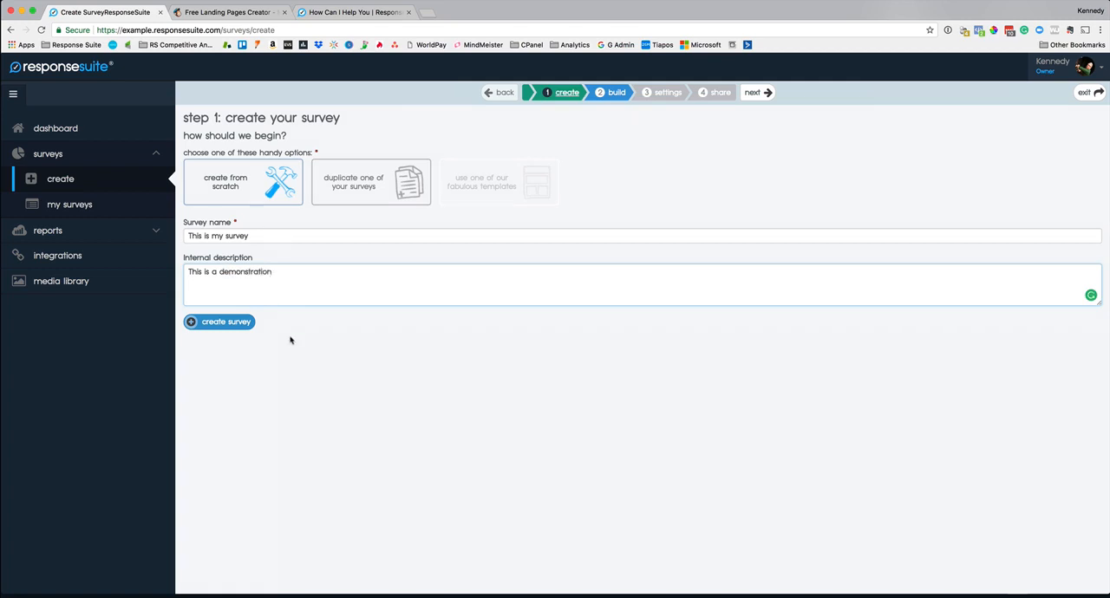
{"action": "left_click", "coordinate": [230, 323]}
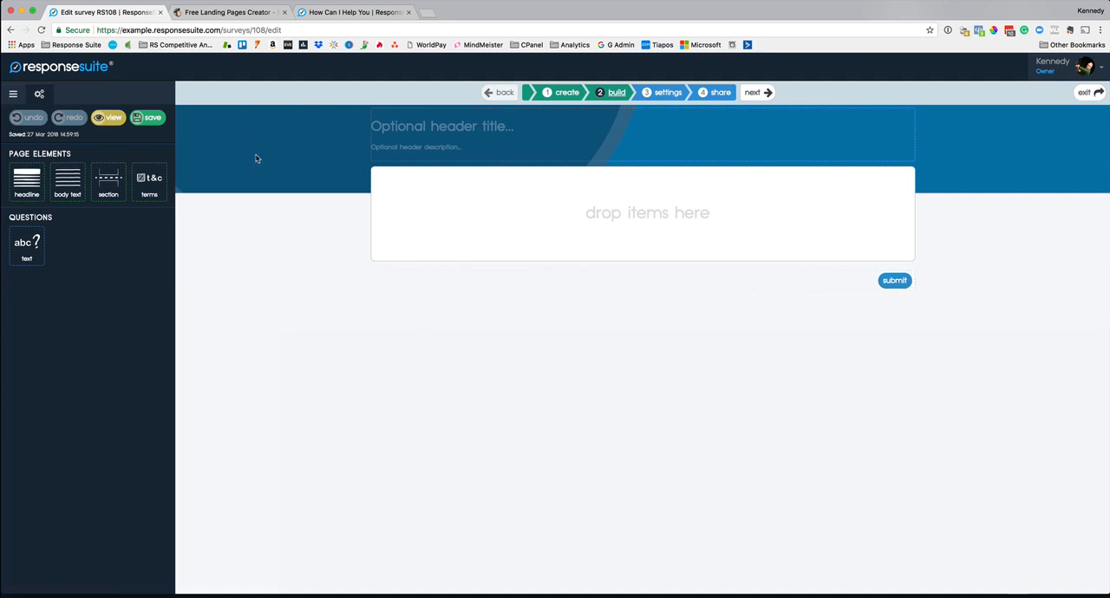
Step: Set the survey header title to "Let's find out about you" and its description to "So I can help you..."
{"action": "left_click", "coordinate": [462, 131]}
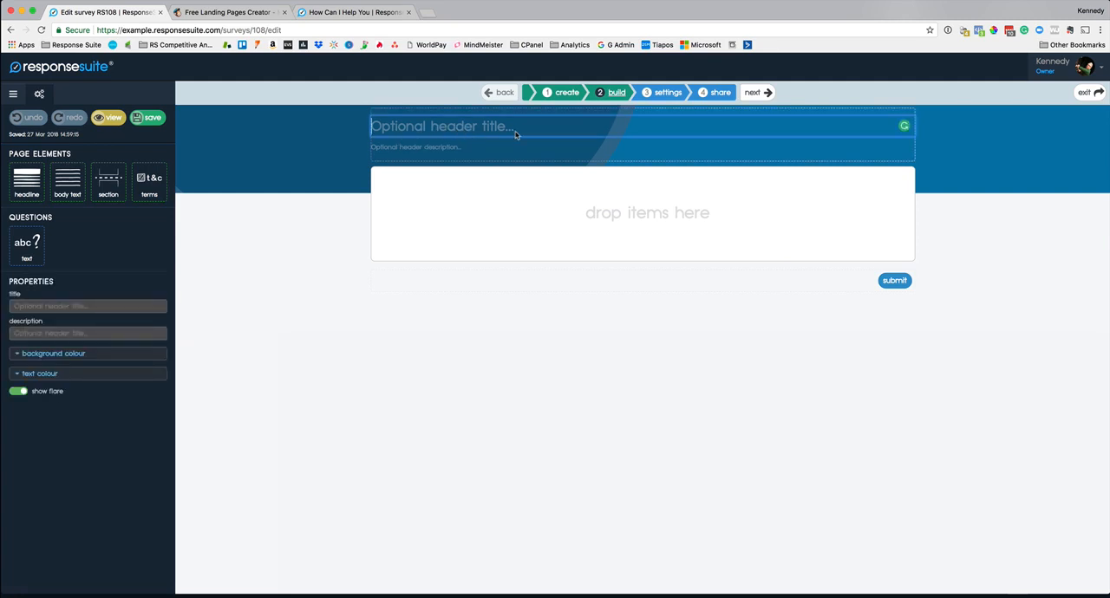
{"action": "type", "text": "Let's find out a bout you"}
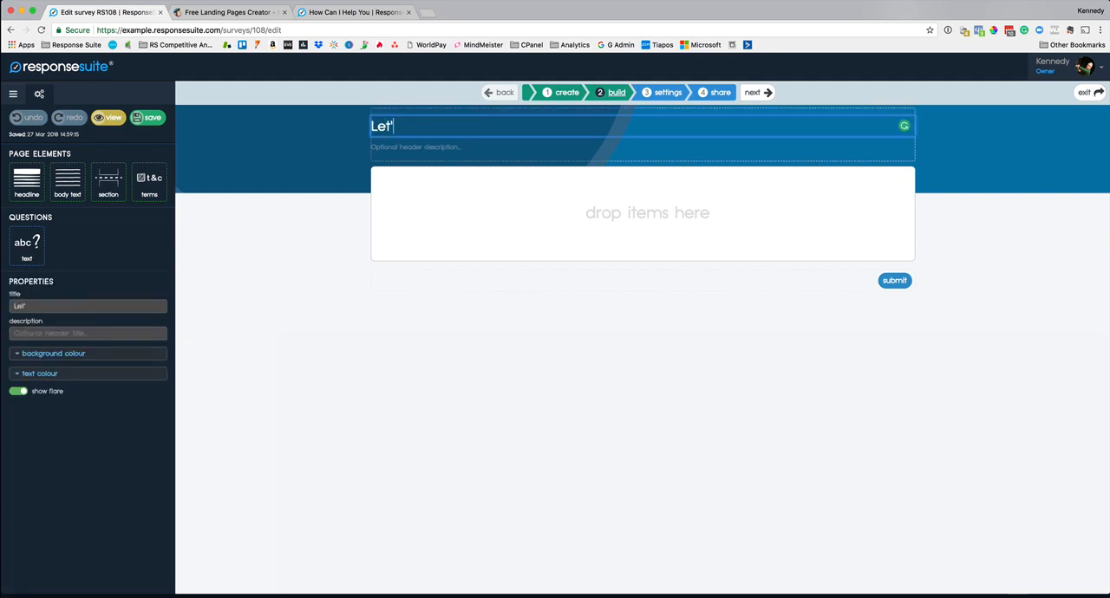
{"action": "left_click", "coordinate": [472, 127]}
{"action": "key", "text": "BackSpace"}
{"action": "left_click", "coordinate": [445, 149]}
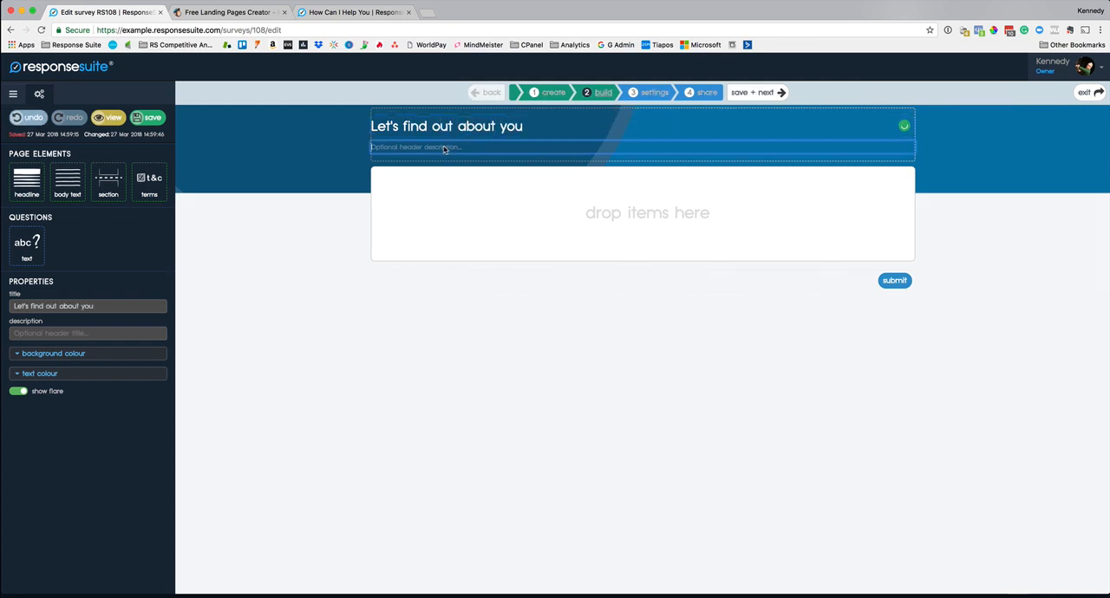
{"action": "type", "text": "So I can hel"}
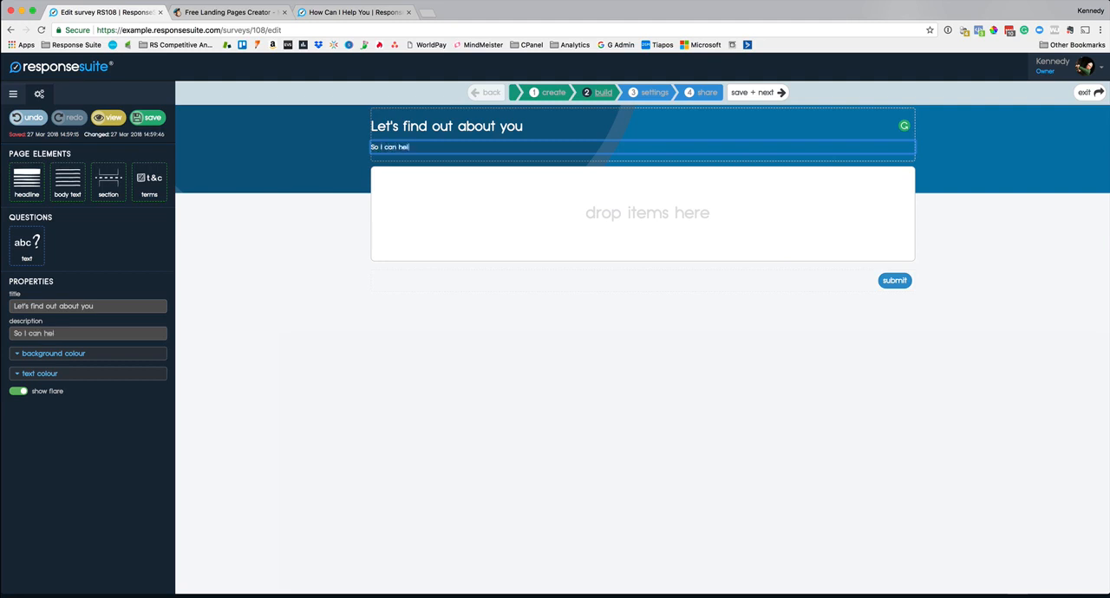
{"action": "type", "text": "p you..."}
{"action": "left_click", "coordinate": [246, 261]}
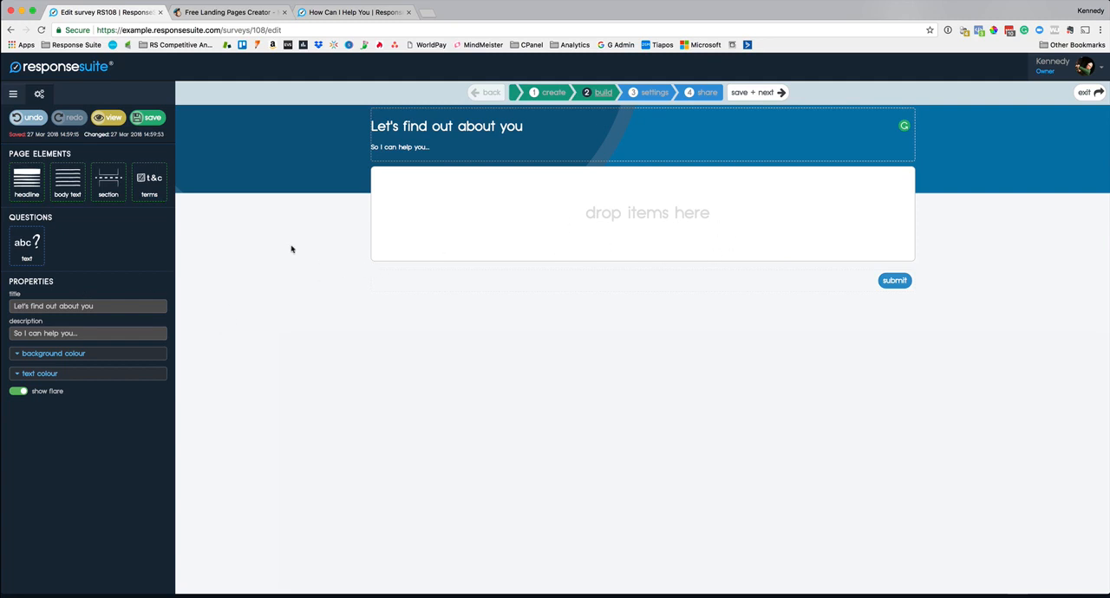
Step: Add a text question to the empty survey reading "How long have you been in the Online Marketing space?"
{"action": "left_click_drag", "start_coordinate": [27, 245], "coordinate": [646, 193]}
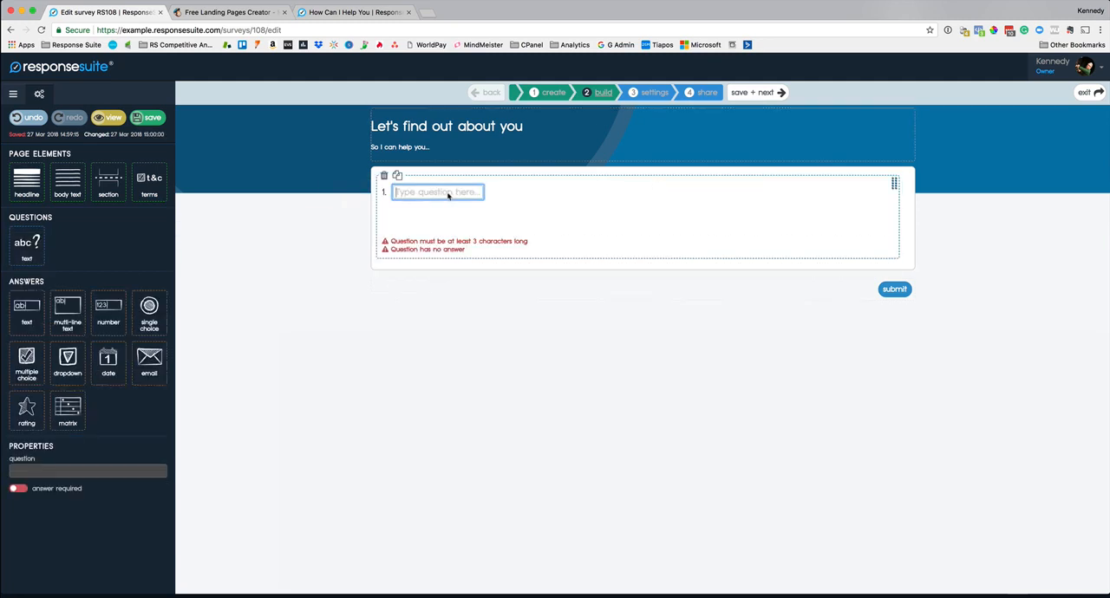
{"action": "type", "text": "How long have you been "}
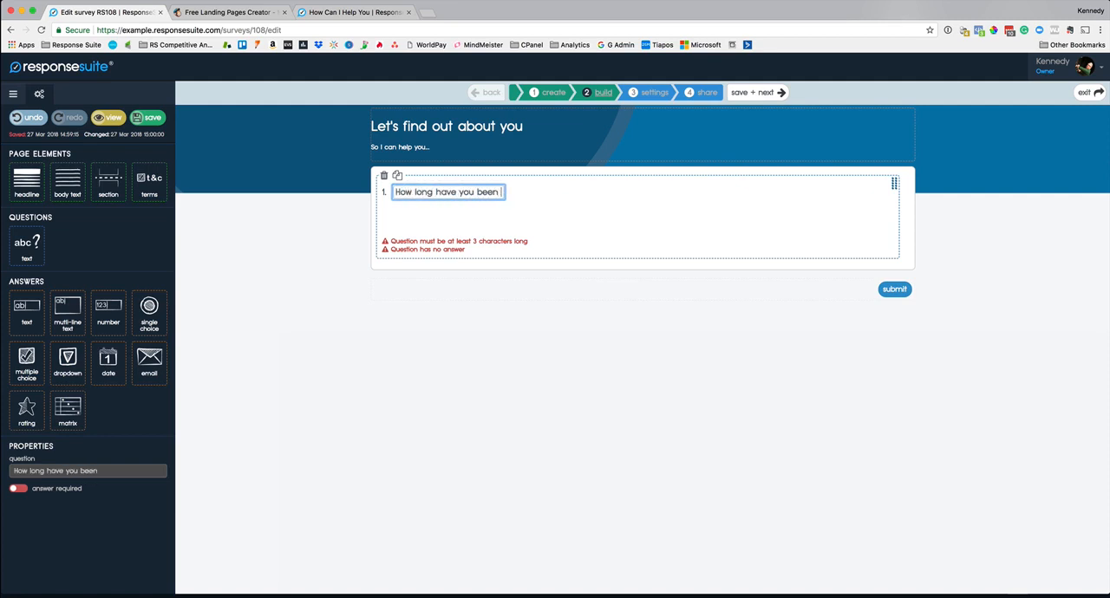
{"action": "type", "text": "in the Online Marketing spa"}
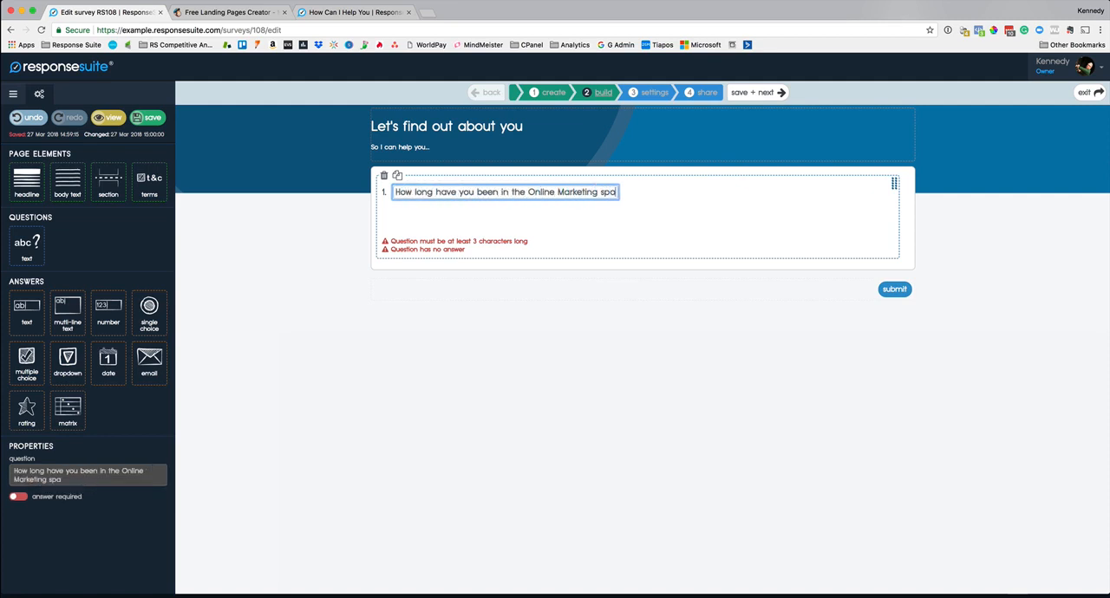
{"action": "type", "text": "ce?"}
{"action": "left_click", "coordinate": [366, 288]}
{"action": "left_click", "coordinate": [478, 193]}
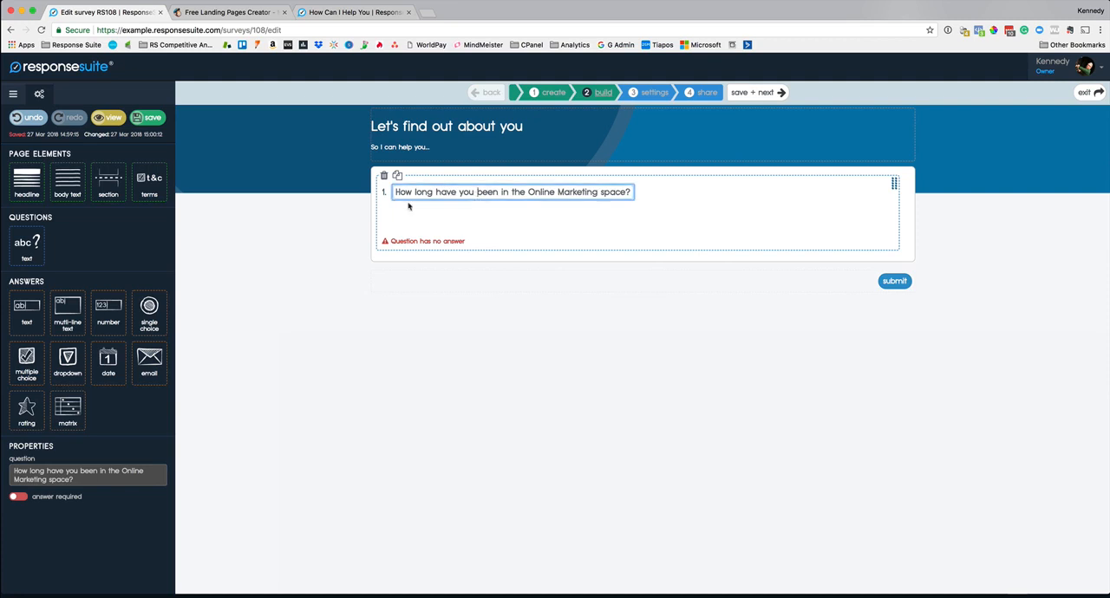
{"action": "left_click", "coordinate": [409, 207]}
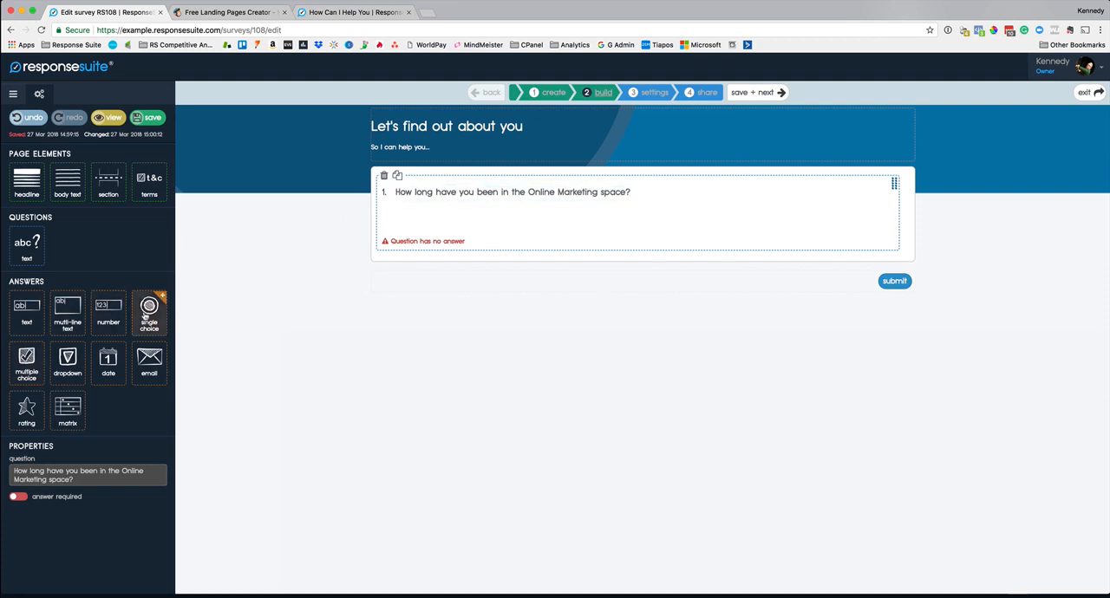
Step: Give question 1 the single choice answers "0-1 Year", "2-5 Years", "6-10 Years" and "11 Years +"
{"action": "left_click_drag", "start_coordinate": [147, 314], "coordinate": [419, 206]}
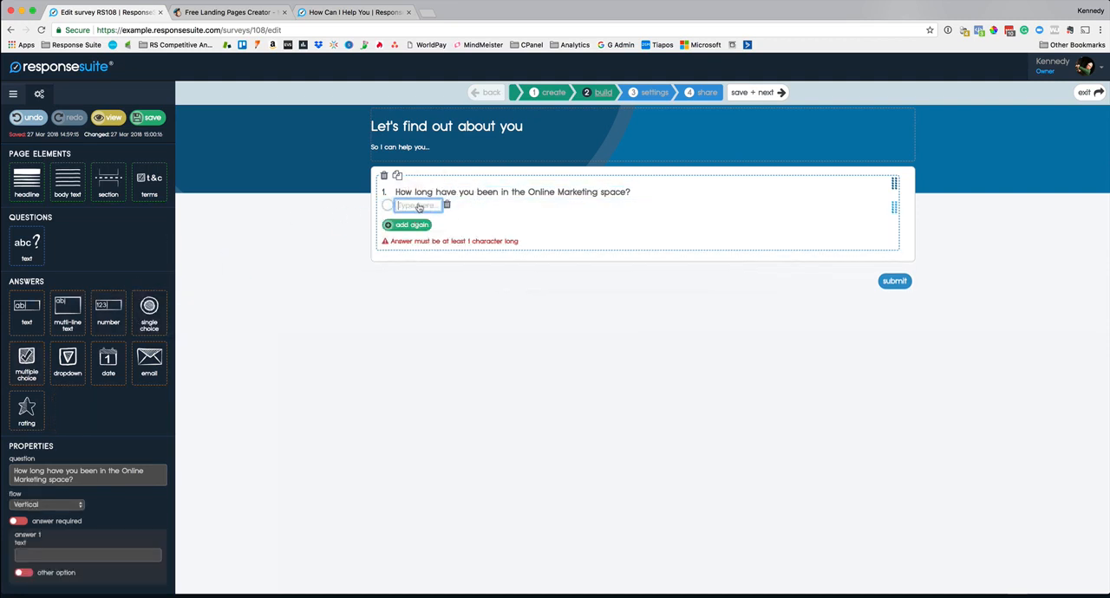
{"action": "type", "text": "0-1 Year"}
{"action": "left_click", "coordinate": [407, 225]}
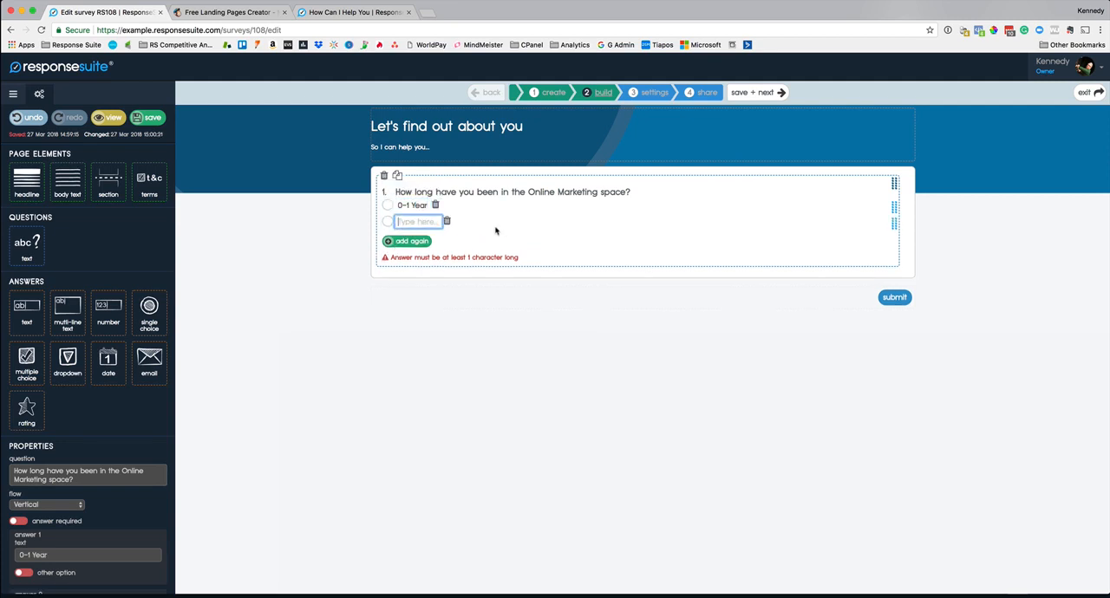
{"action": "type", "text": "2-5 Years"}
{"action": "left_click", "coordinate": [411, 243]}
{"action": "type", "text": "6-10 Years"}
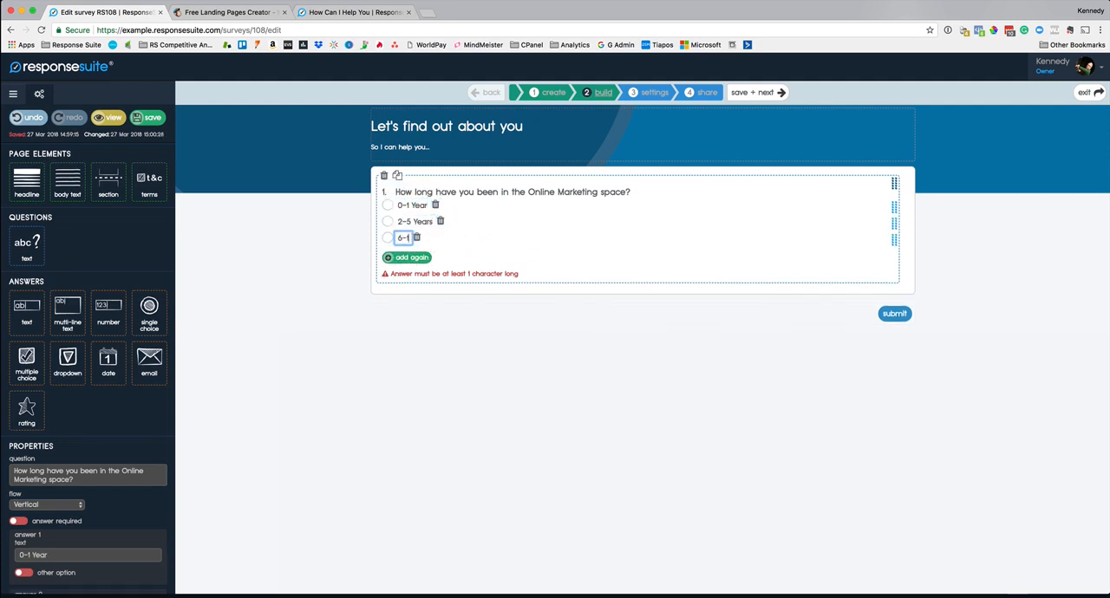
{"action": "left_click", "coordinate": [411, 258]}
{"action": "type", "text": "11 Years +"}
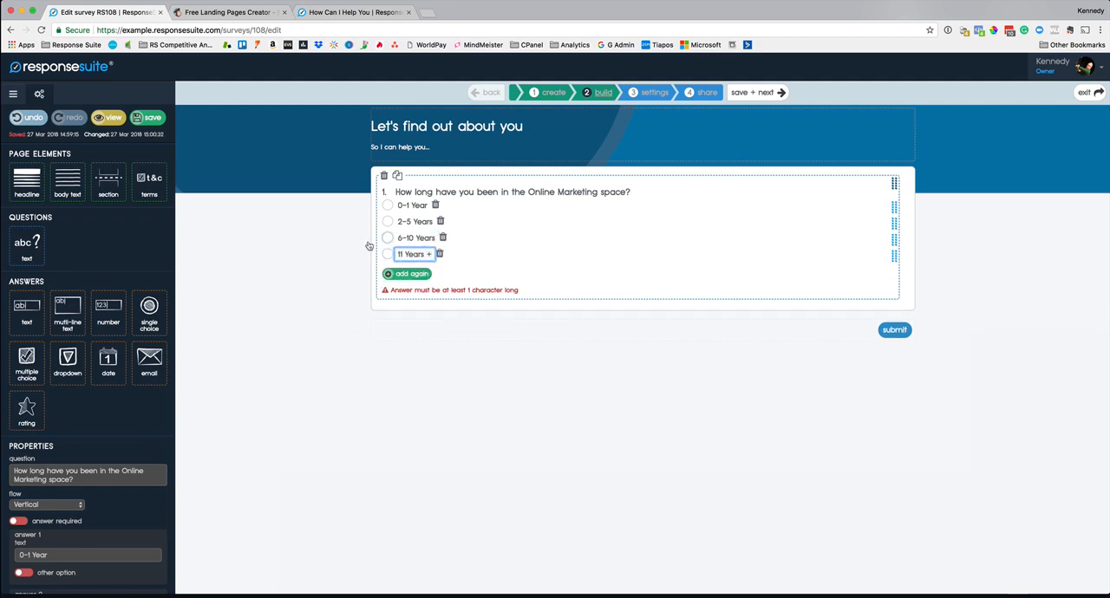
{"action": "left_click", "coordinate": [332, 291]}
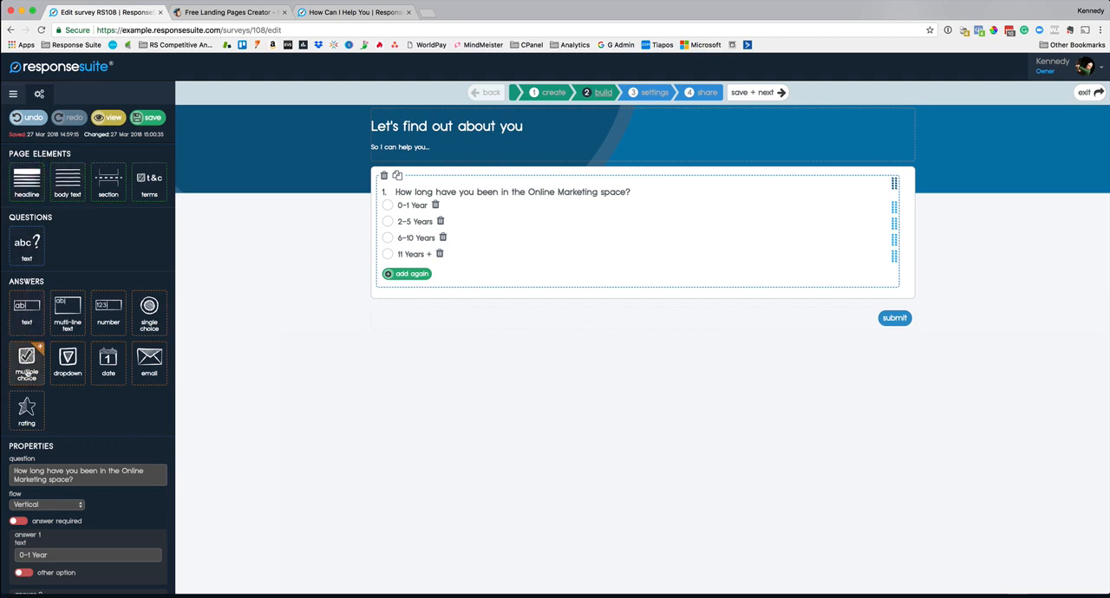
Step: Add a second text question below the first reading "What do you need help with right now?"
{"action": "left_click_drag", "start_coordinate": [26, 245], "coordinate": [555, 300]}
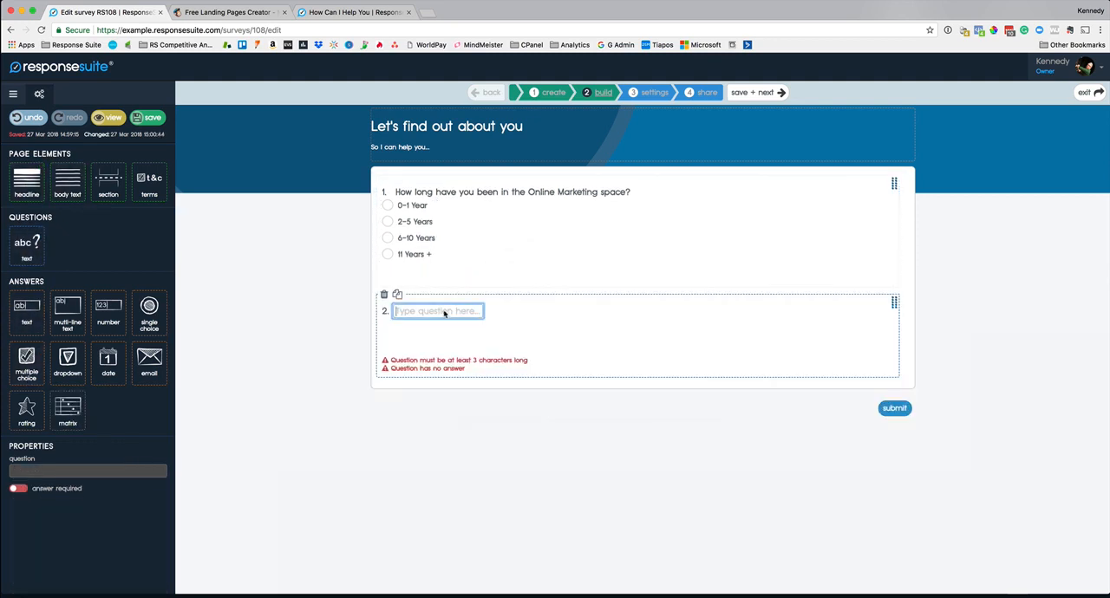
{"action": "type", "text": "What do you need he"}
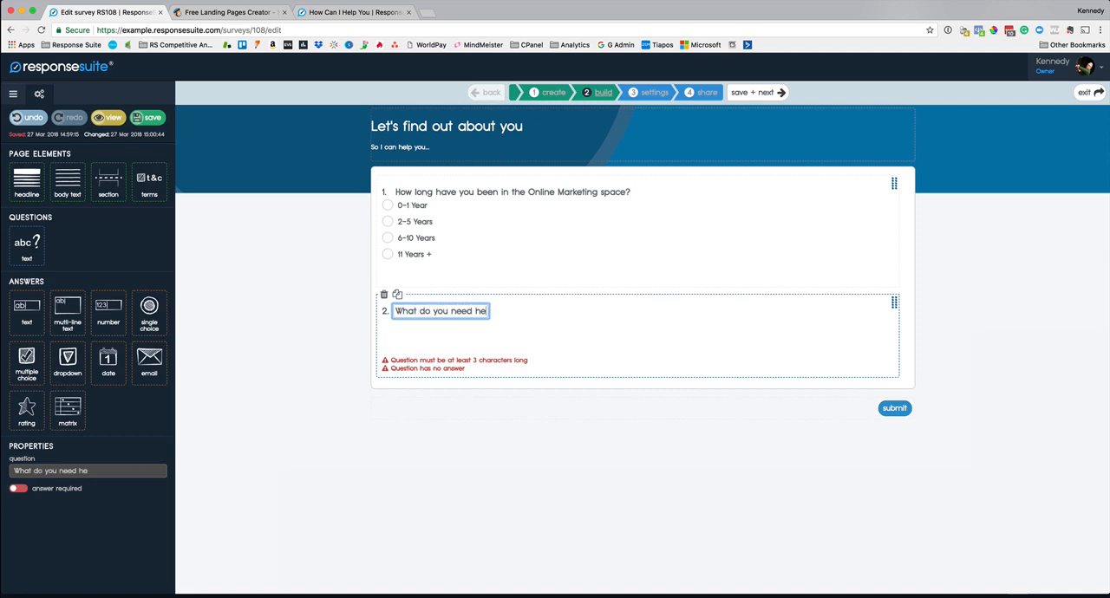
{"action": "type", "text": "lp with right now?"}
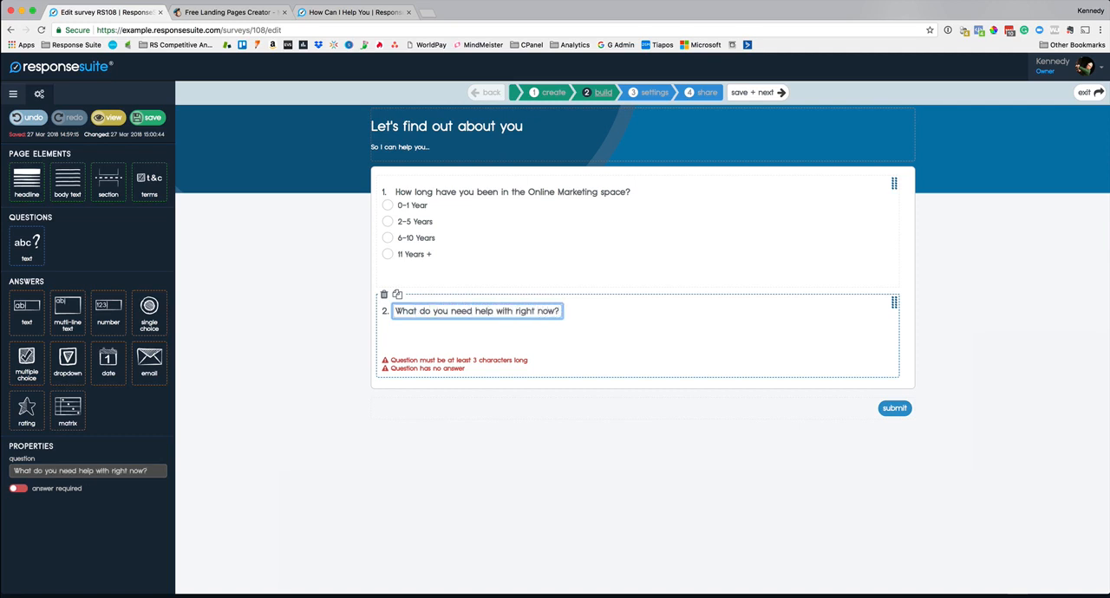
{"action": "left_click", "coordinate": [343, 342]}
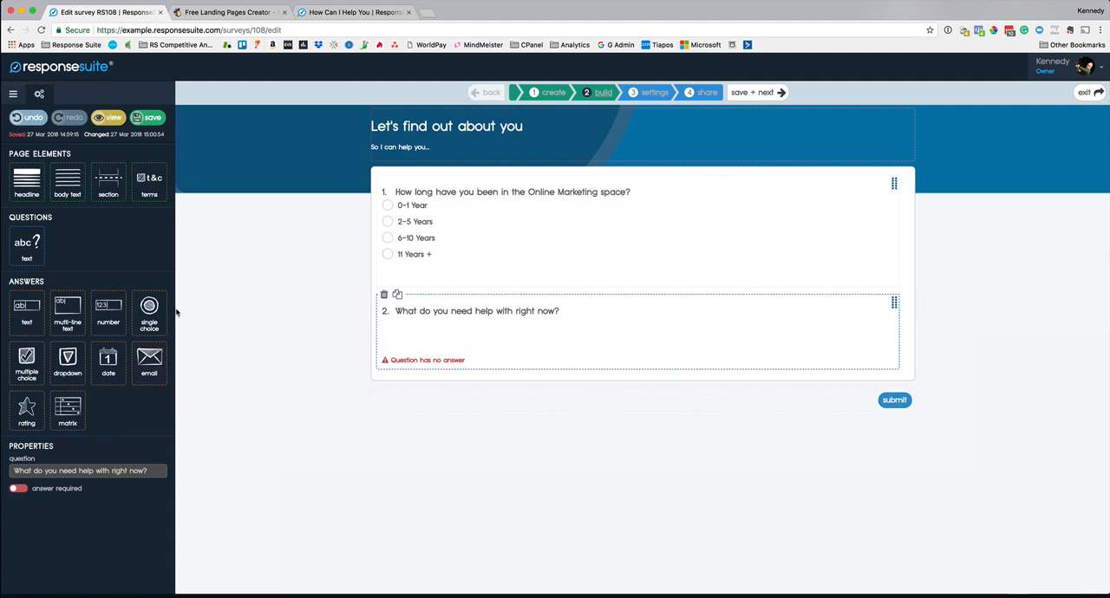
Step: Give question 2 the single choice answers "Finding a profitable niche", "Traffic", "Creating a compelling offer" and "Making more from my existing subscribers"
{"action": "left_click_drag", "start_coordinate": [150, 307], "coordinate": [436, 327]}
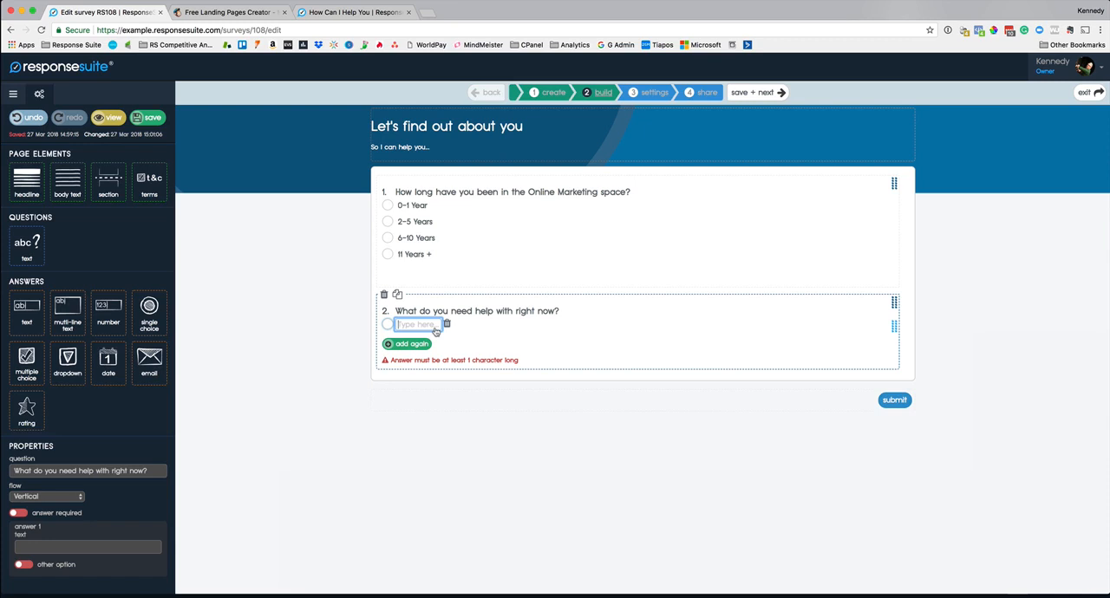
{"action": "type", "text": "Finding a profitable niche"}
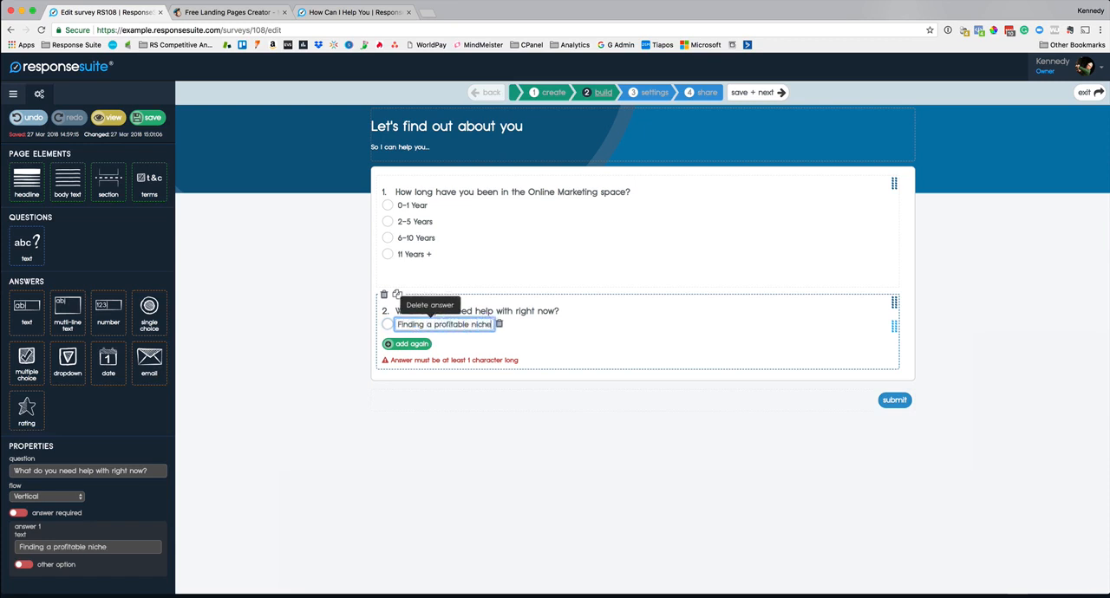
{"action": "left_click", "coordinate": [413, 345]}
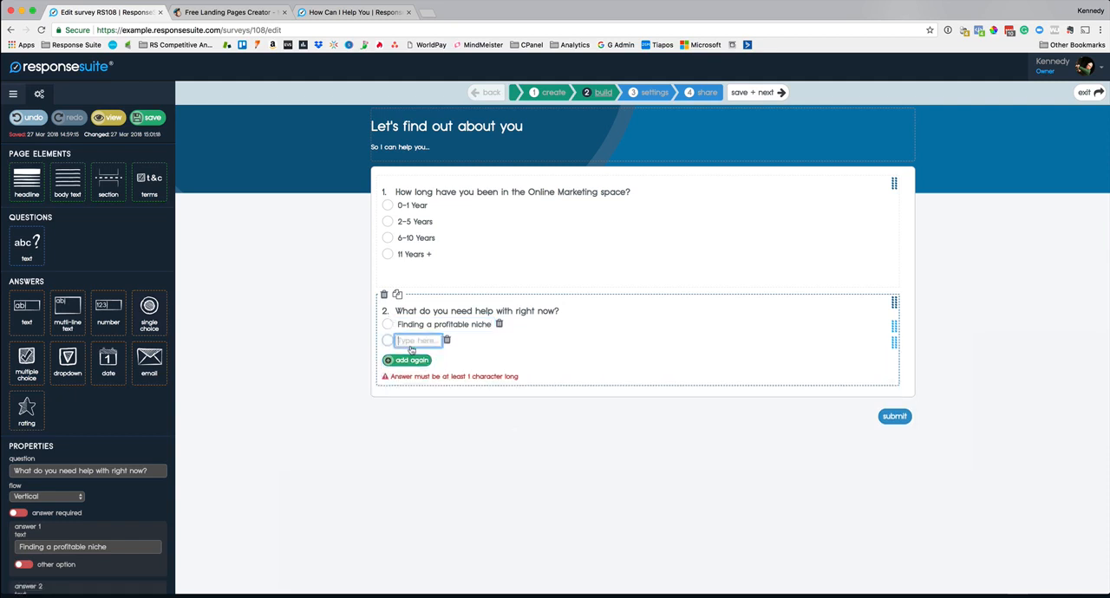
{"action": "type", "text": "Traffic"}
{"action": "left_click", "coordinate": [420, 360]}
{"action": "type", "text": "Creating a compe"}
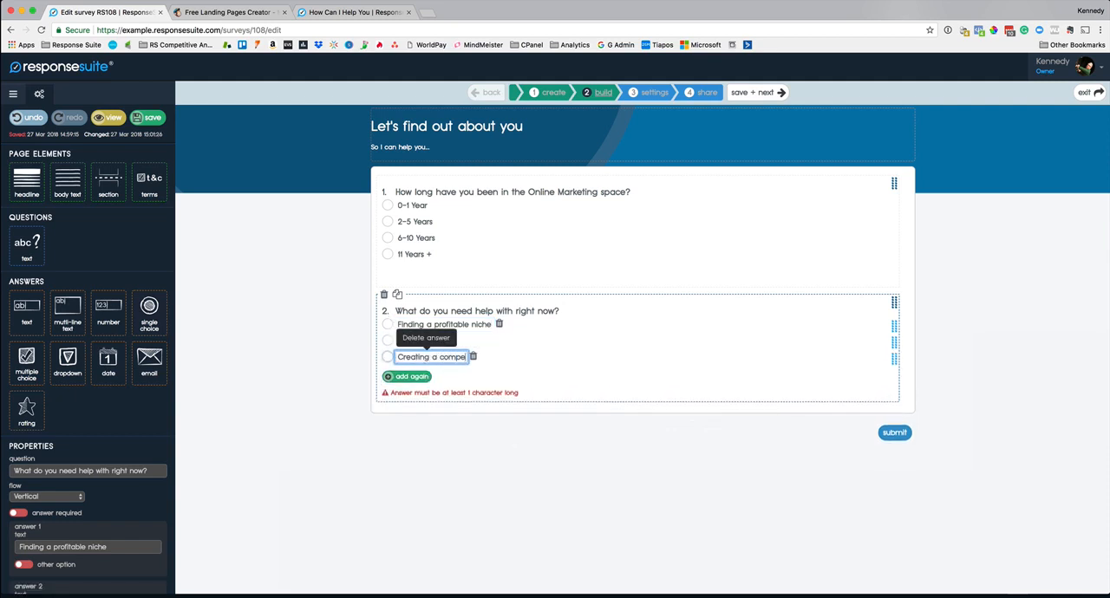
{"action": "type", "text": "lling offer"}
{"action": "left_click", "coordinate": [412, 376]}
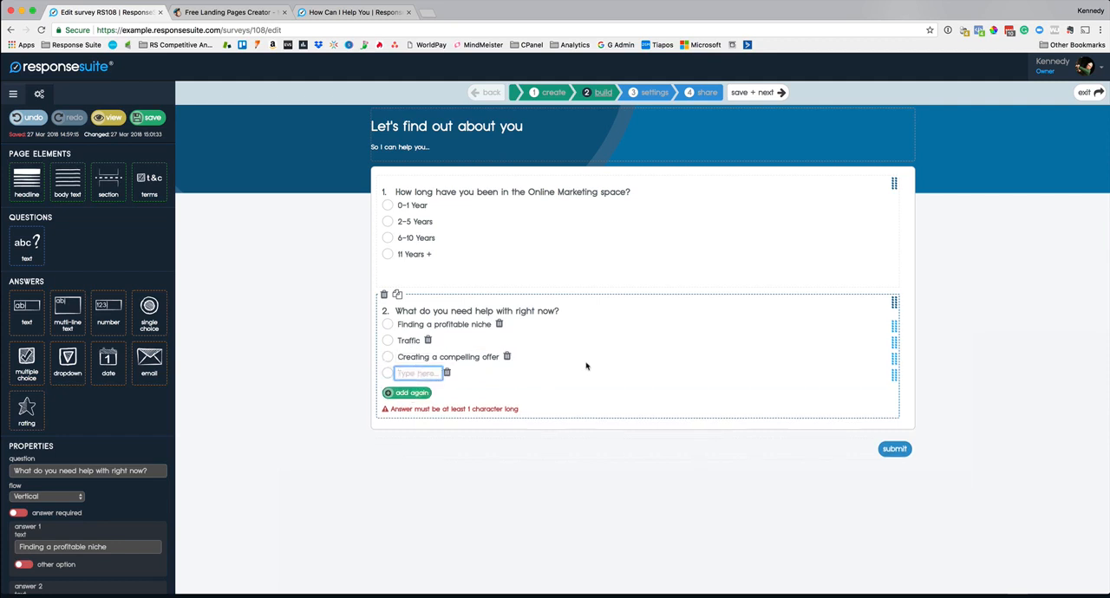
{"action": "type", "text": "Making more from my exis"}
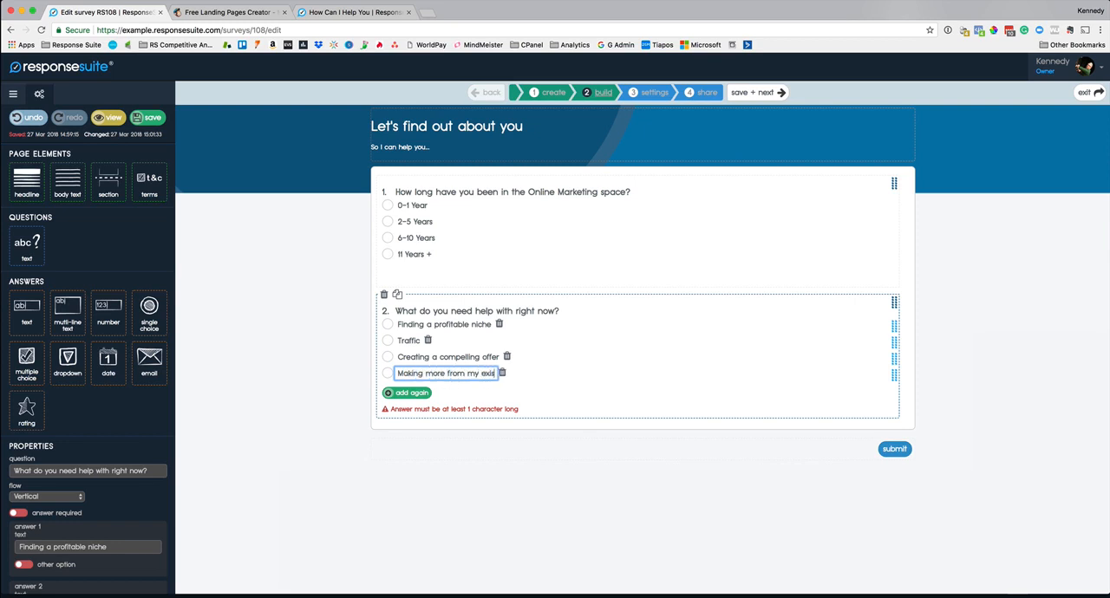
{"action": "type", "text": "ting subscribers"}
{"action": "left_click", "coordinate": [311, 378]}
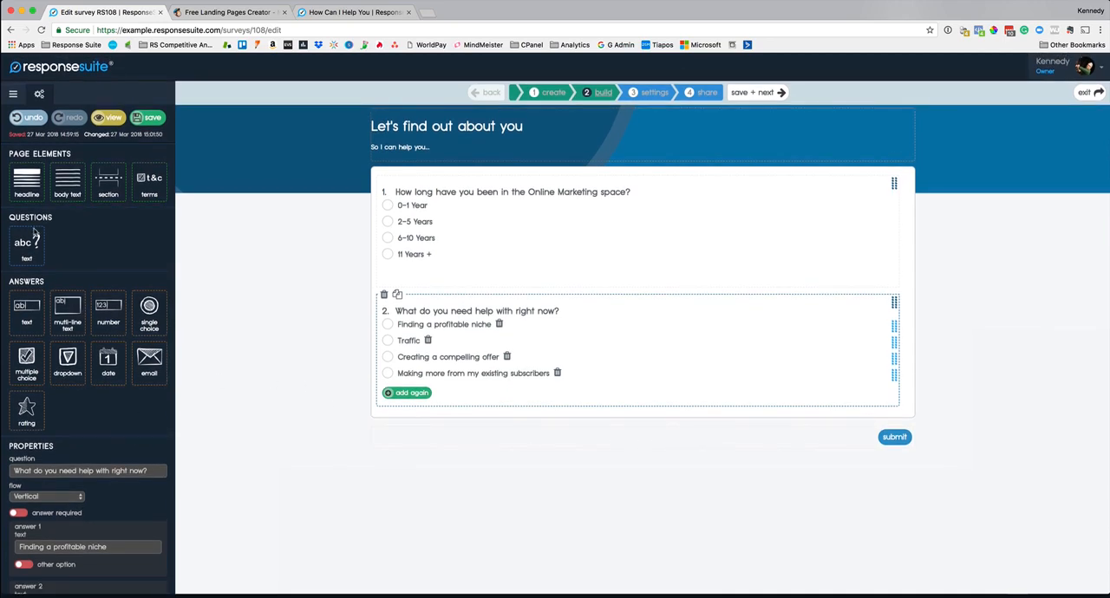
Step: Add a blank third text question and, above it, the headline "So I can get in touch to help you more...."
{"action": "left_click_drag", "start_coordinate": [35, 235], "coordinate": [531, 423]}
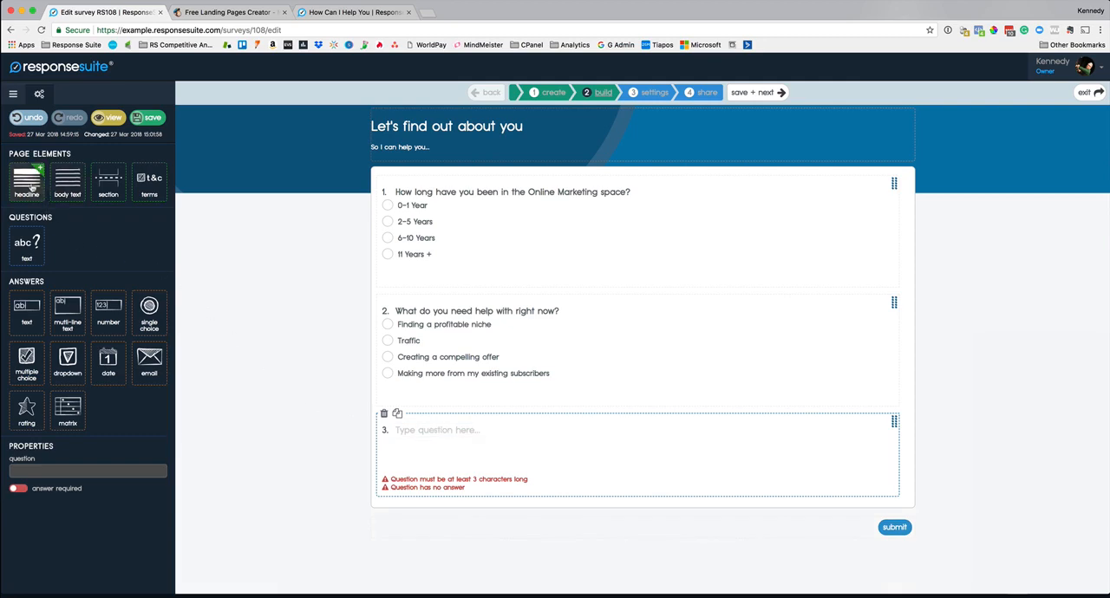
{"action": "left_click_drag", "start_coordinate": [30, 186], "coordinate": [576, 421]}
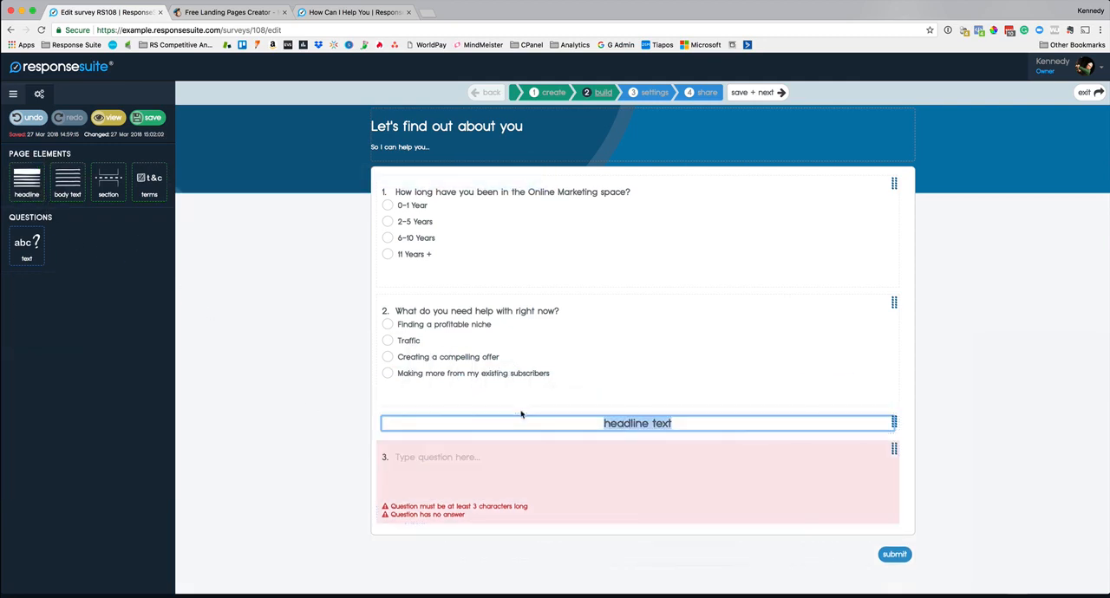
{"action": "type", "text": "So I can get in touch"}
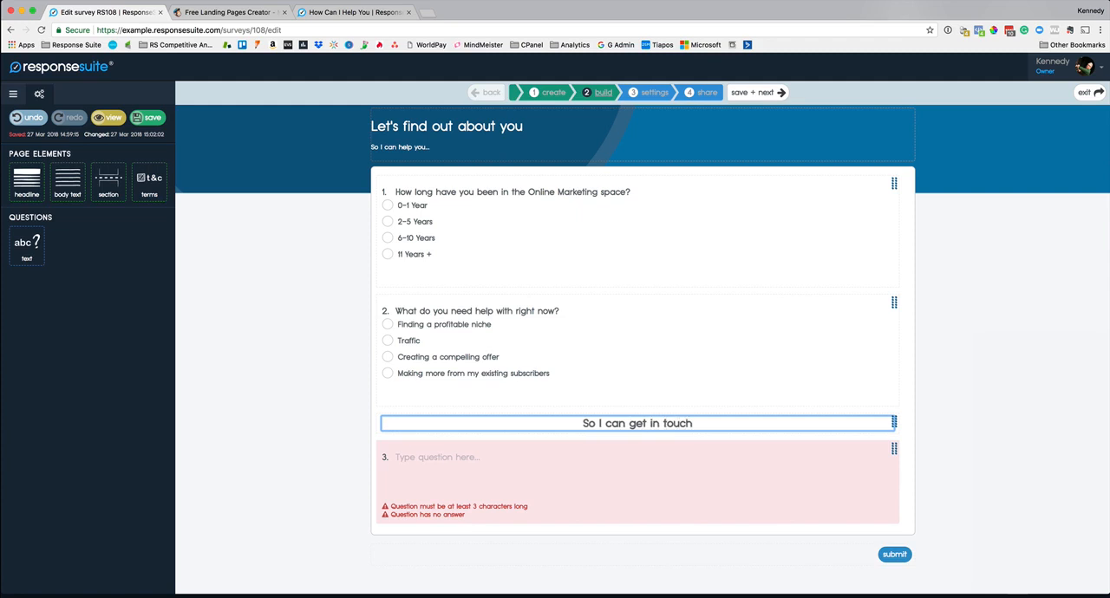
{"action": "type", "text": " to help you more...."}
Step: Word question 3 as "What is your name?" and give it a single-line text answer
{"action": "left_click", "coordinate": [442, 457]}
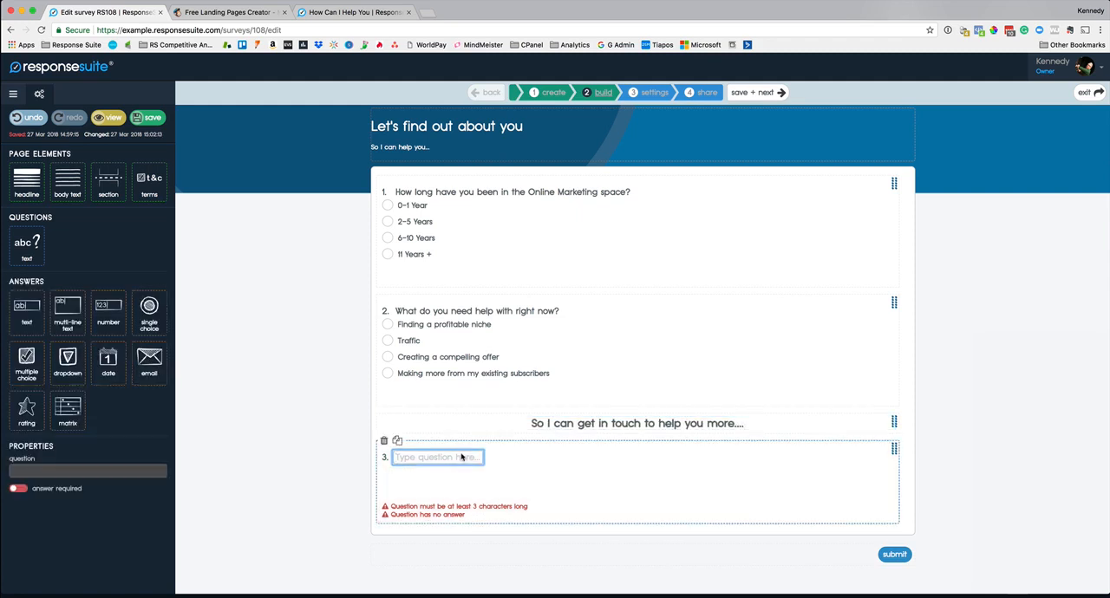
{"action": "type", "text": "What is your name?"}
{"action": "left_click_drag", "start_coordinate": [26, 313], "coordinate": [468, 482]}
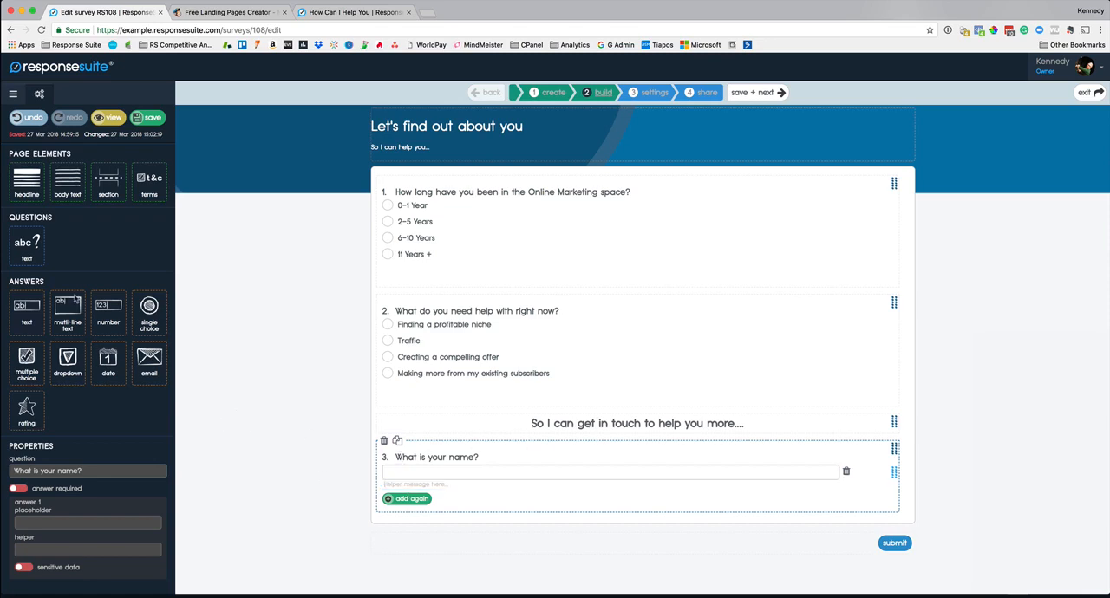
Step: Add a fourth text question reading "What is your email address?" with an email answer
{"action": "left_click_drag", "start_coordinate": [26, 245], "coordinate": [639, 526]}
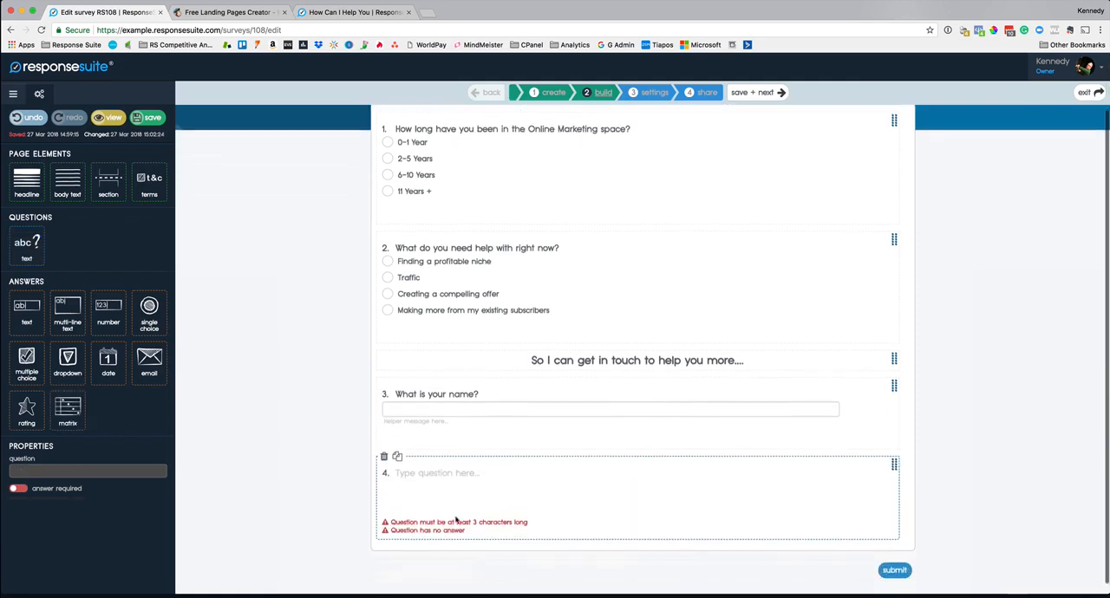
{"action": "type", "text": "What is your email add"}
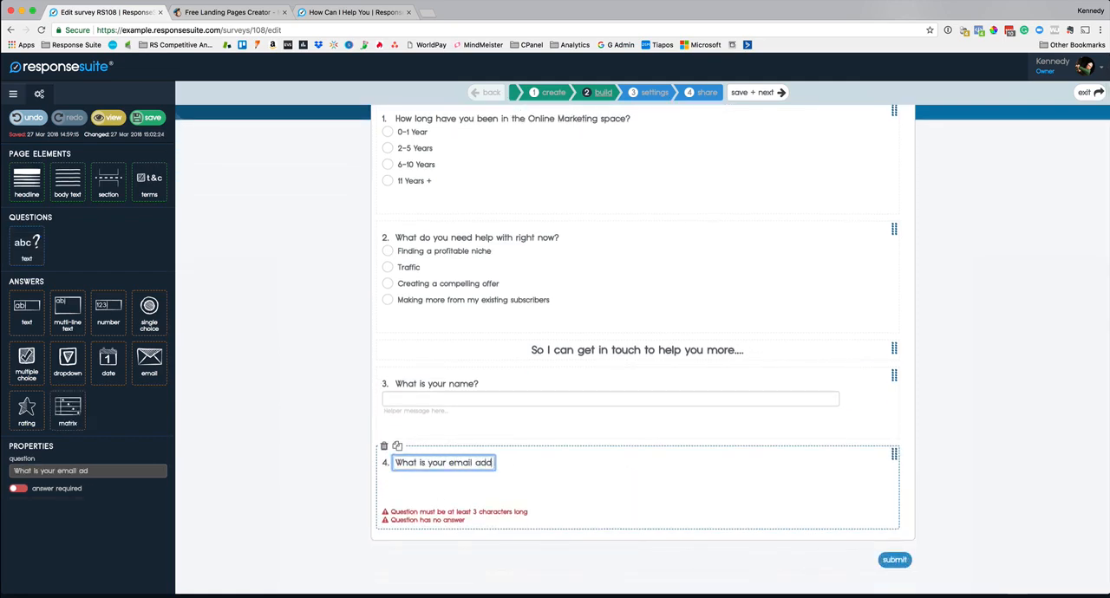
{"action": "type", "text": "ress?"}
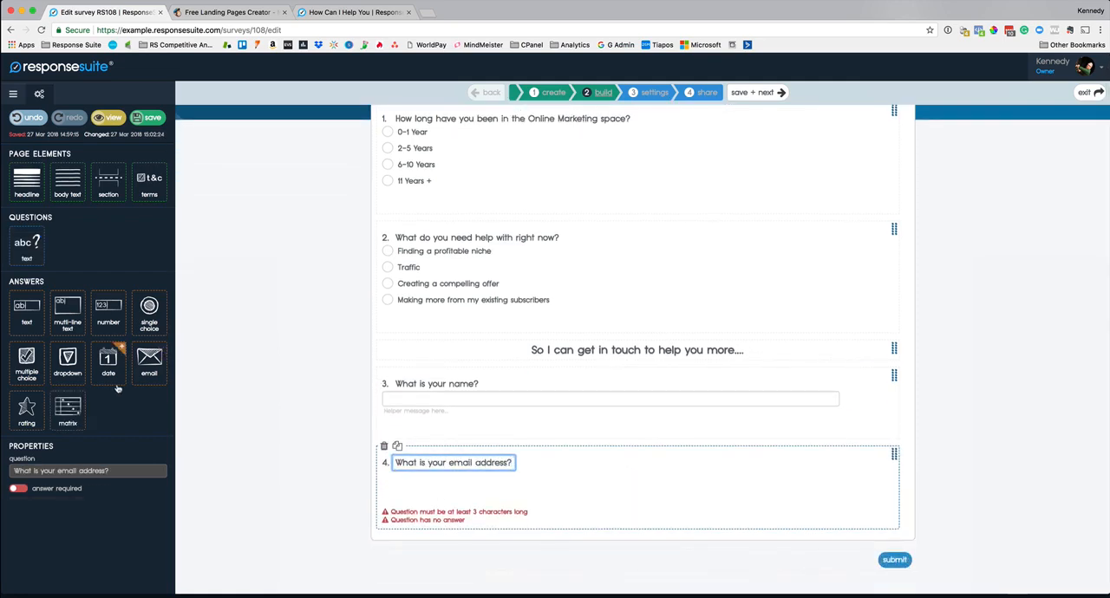
{"action": "left_click_drag", "start_coordinate": [149, 360], "coordinate": [537, 490]}
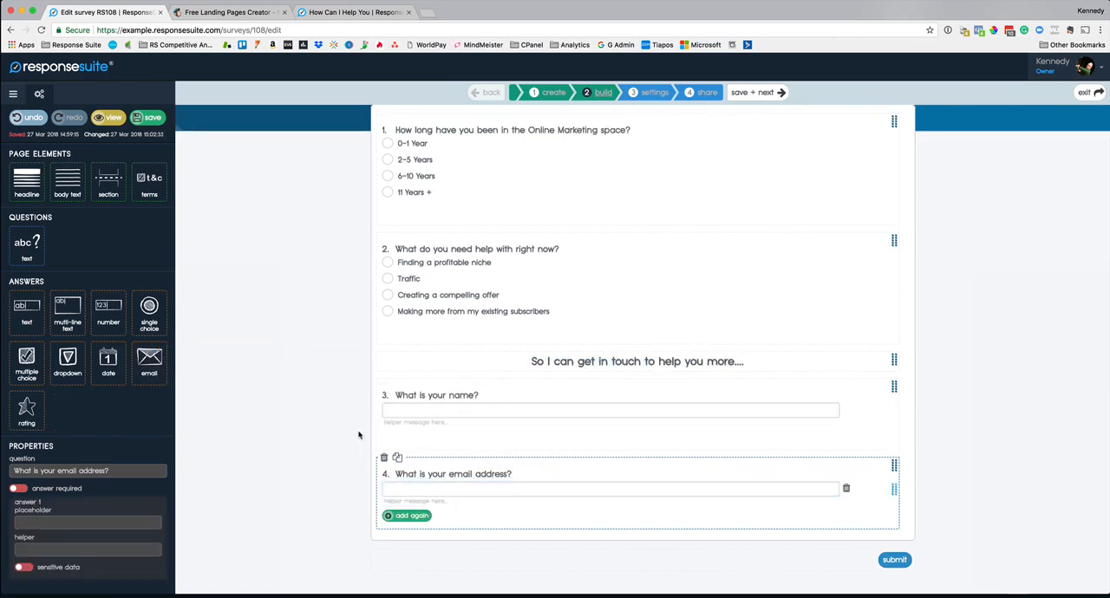
Step: Make the email address question's answer required and mark it as sensitive data
{"action": "scroll", "coordinate": [359, 436], "scroll_direction": "up", "scroll_amount": 2}
{"action": "scroll", "coordinate": [359, 436], "scroll_direction": "down", "scroll_amount": 2}
{"action": "scroll", "coordinate": [358, 436], "scroll_direction": "up", "scroll_amount": 2}
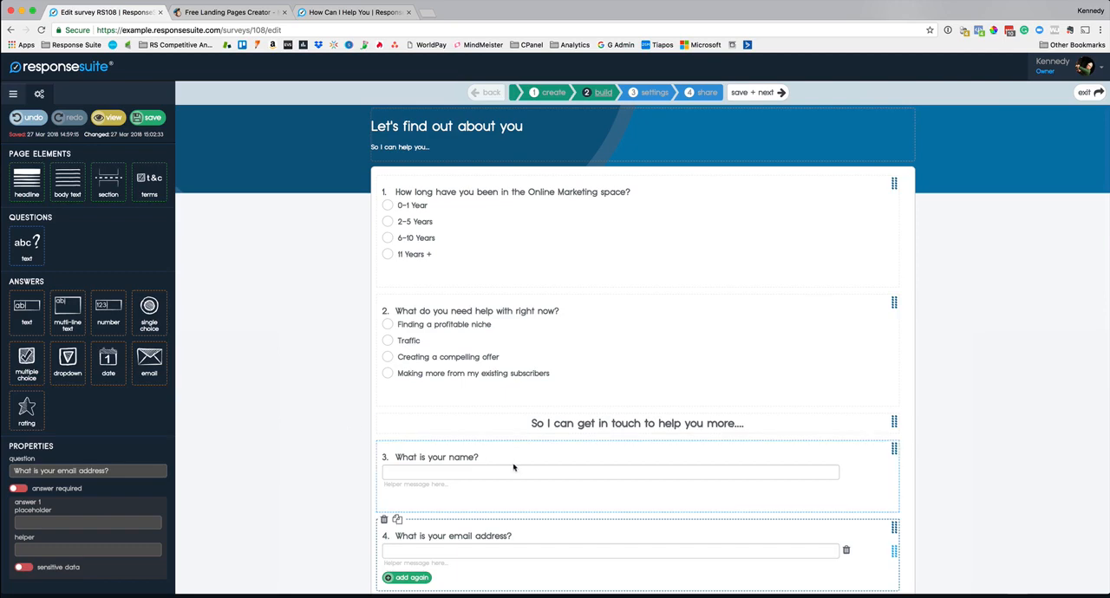
{"action": "scroll", "coordinate": [349, 433], "scroll_direction": "down", "scroll_amount": 2}
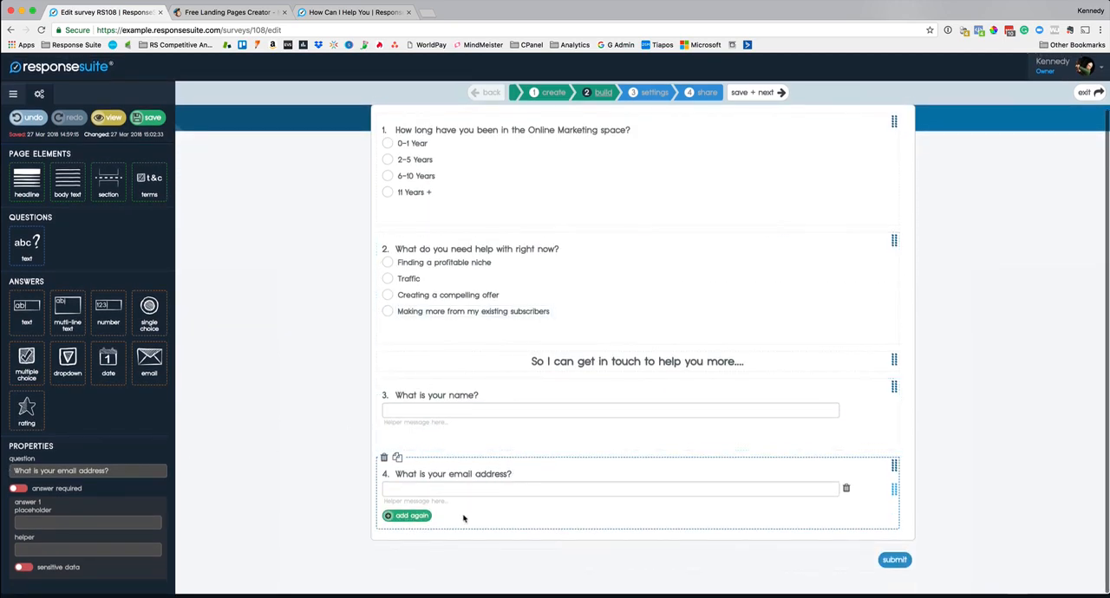
{"action": "left_click", "coordinate": [479, 474]}
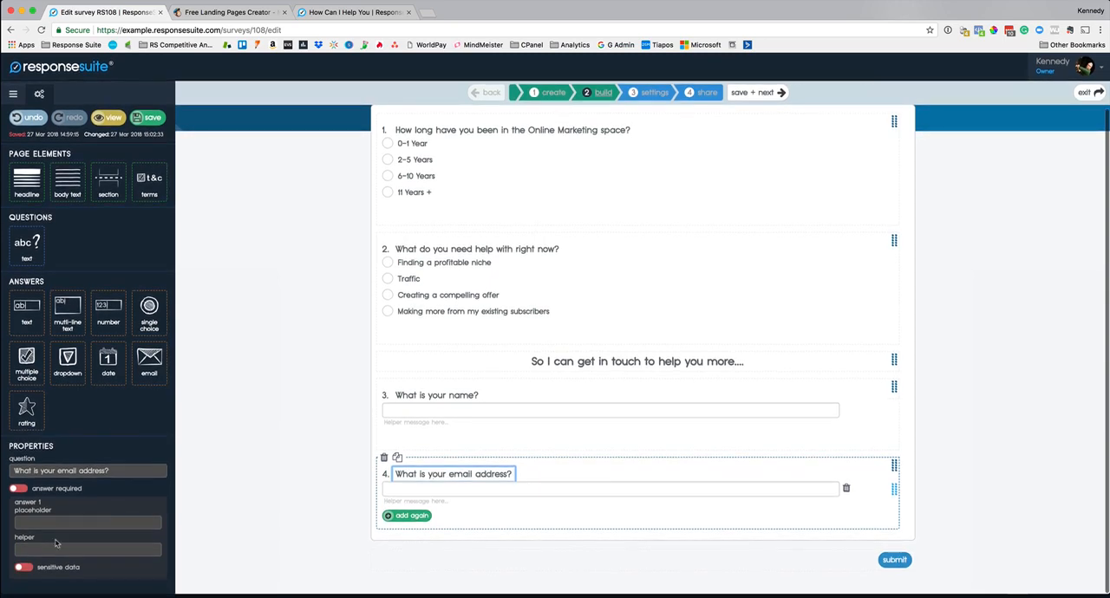
{"action": "left_click", "coordinate": [25, 489]}
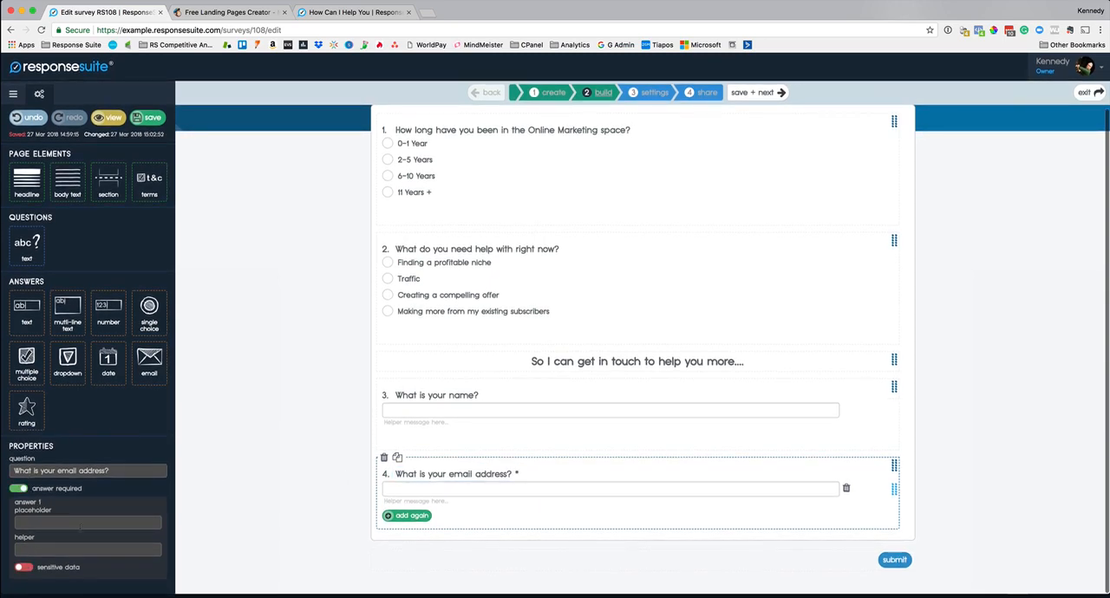
{"action": "left_click", "coordinate": [26, 568]}
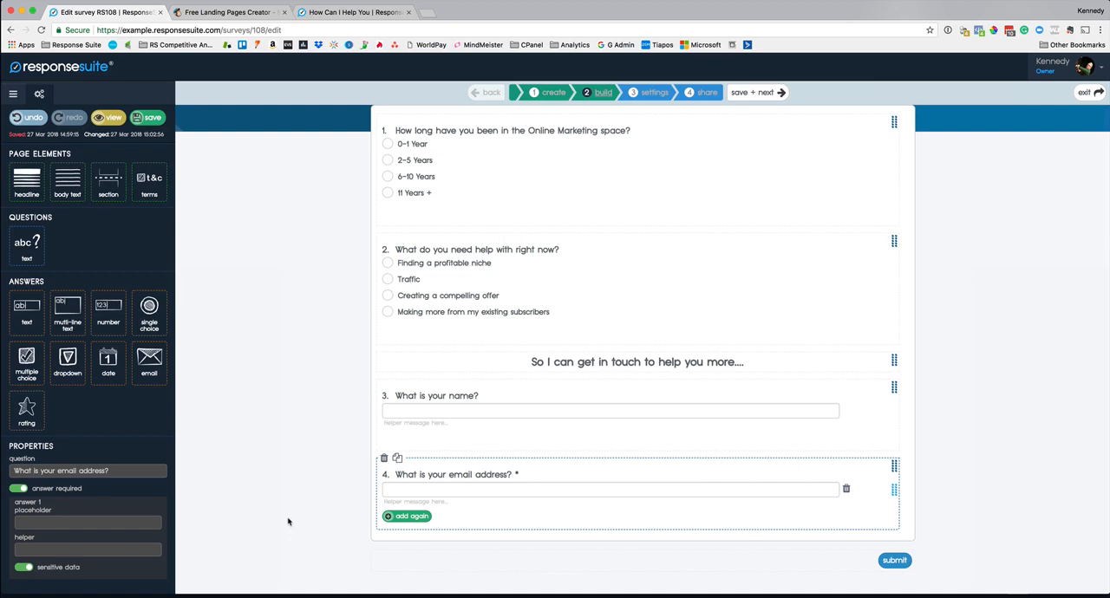
Step: Make the name question's answer required and sensitive data, and save the built survey to continue to its settings
{"action": "left_click", "coordinate": [434, 411]}
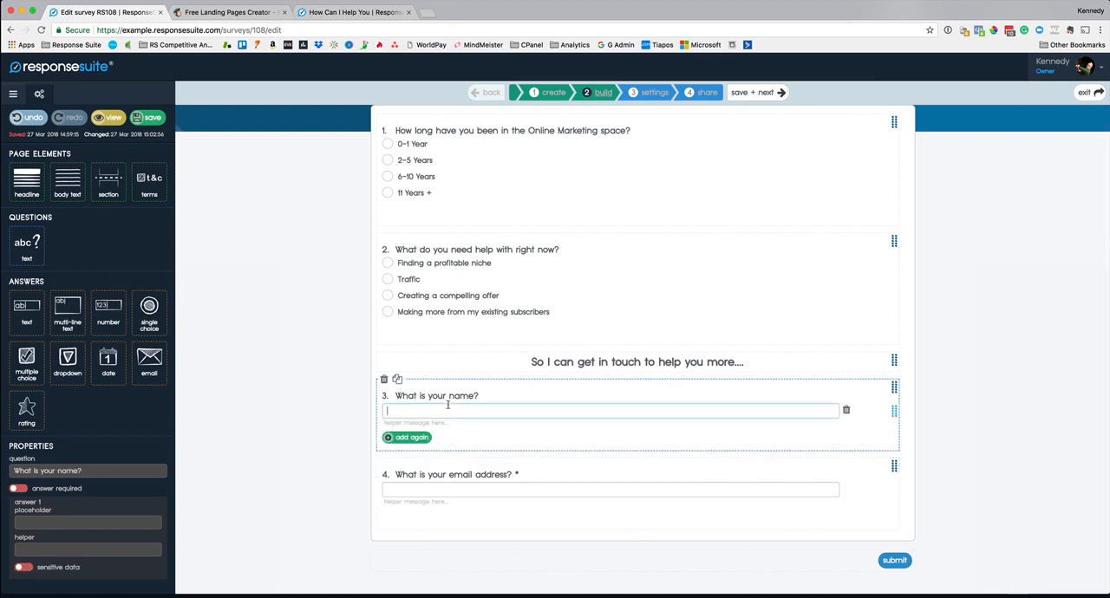
{"action": "left_click", "coordinate": [18, 489]}
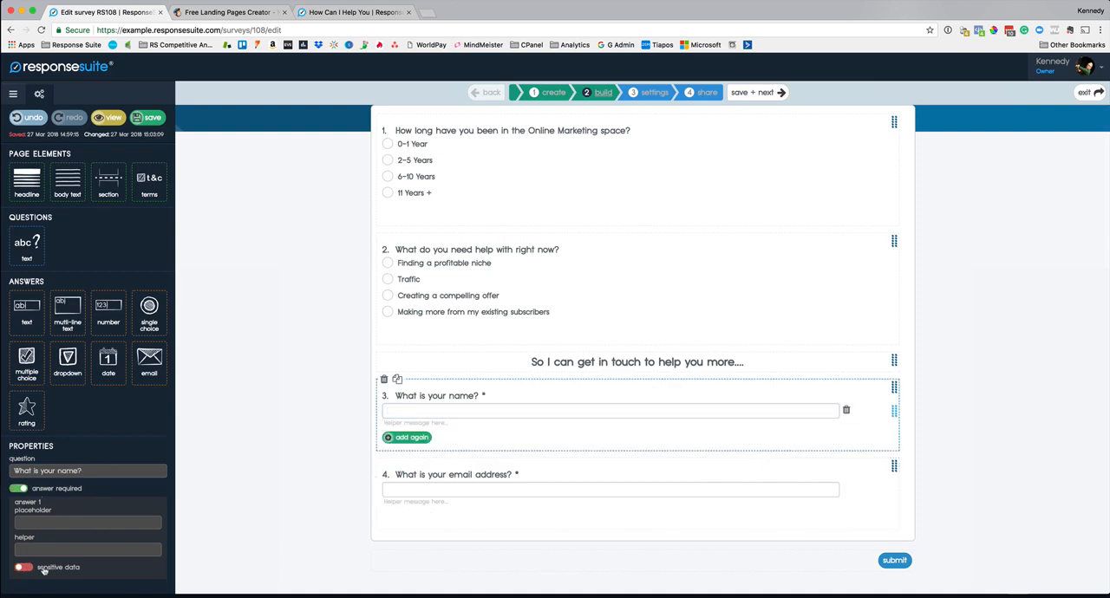
{"action": "left_click", "coordinate": [31, 568]}
{"action": "scroll", "coordinate": [248, 383], "scroll_direction": "up", "scroll_amount": 2}
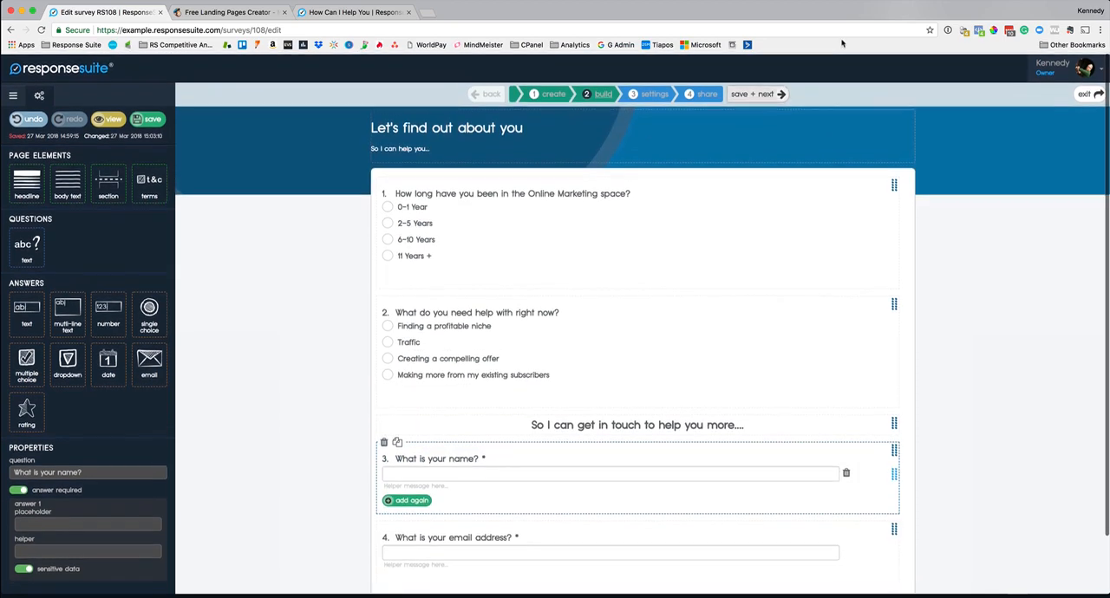
{"action": "left_click", "coordinate": [763, 93]}
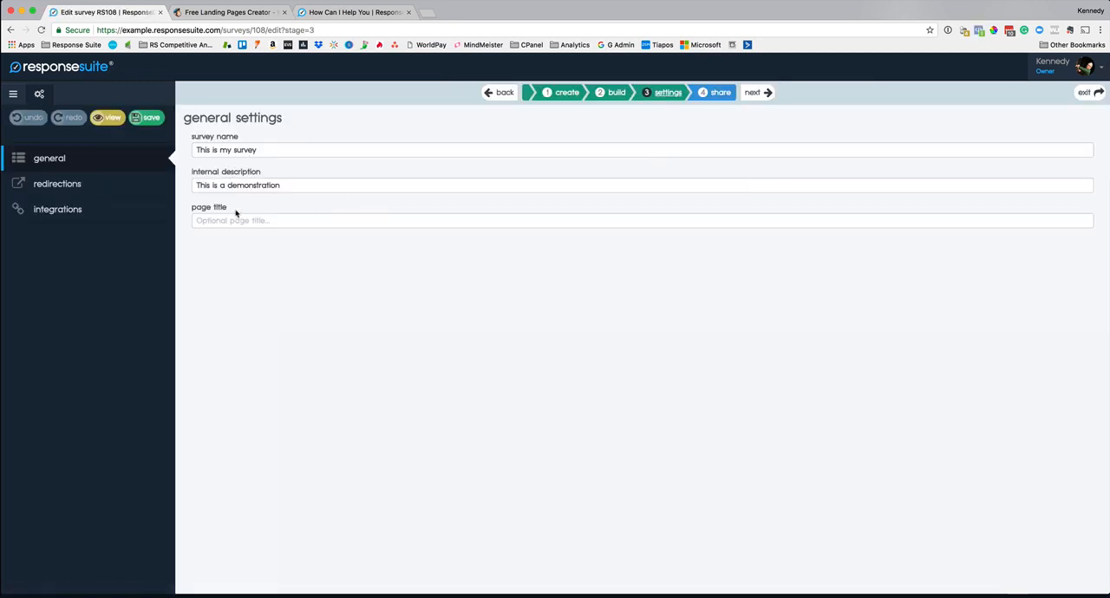
Step: Rename the survey as "Internet Marketing Research Survey" in the general settings
{"action": "triple_click", "coordinate": [278, 147]}
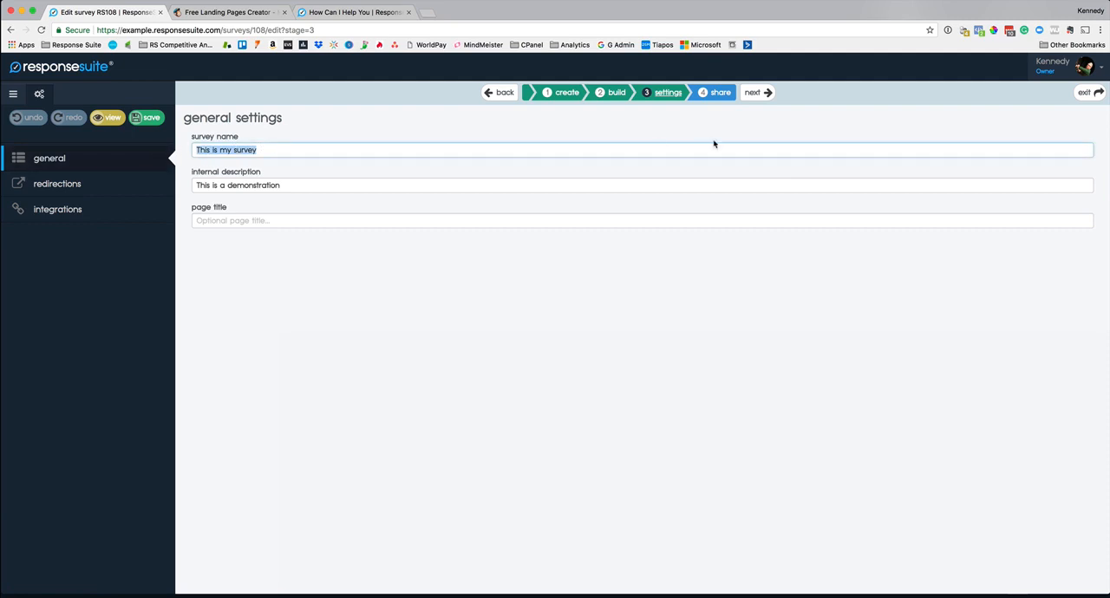
{"action": "type", "text": "Intern"}
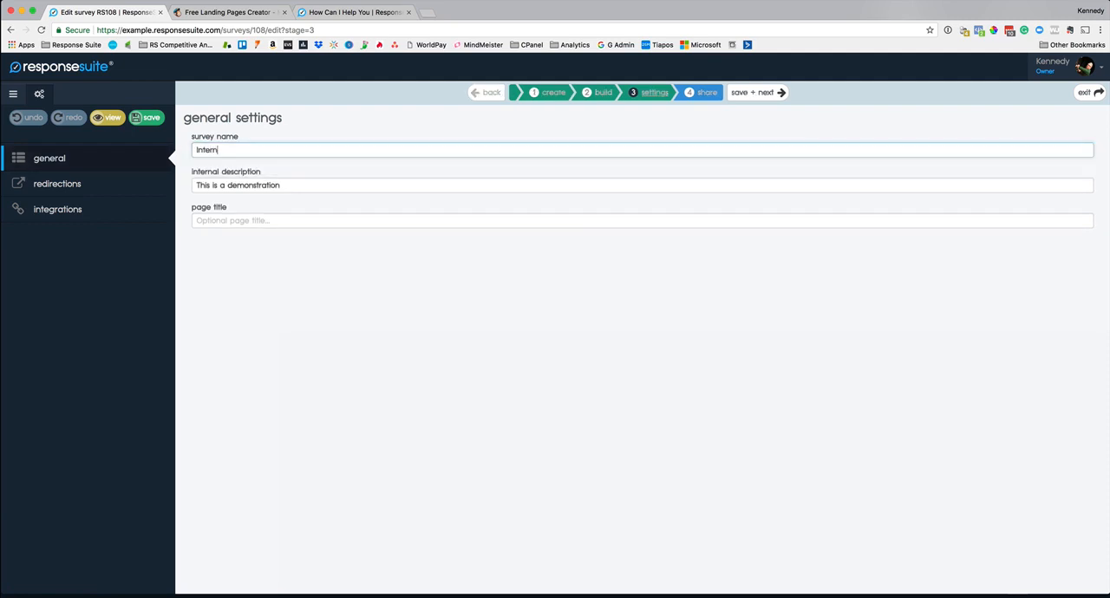
{"action": "type", "text": "et Marketing Research Survey"}
Step: Set the page title to "A Little Bit About You" and save the settings to continue to the share stage
{"action": "left_click", "coordinate": [411, 226]}
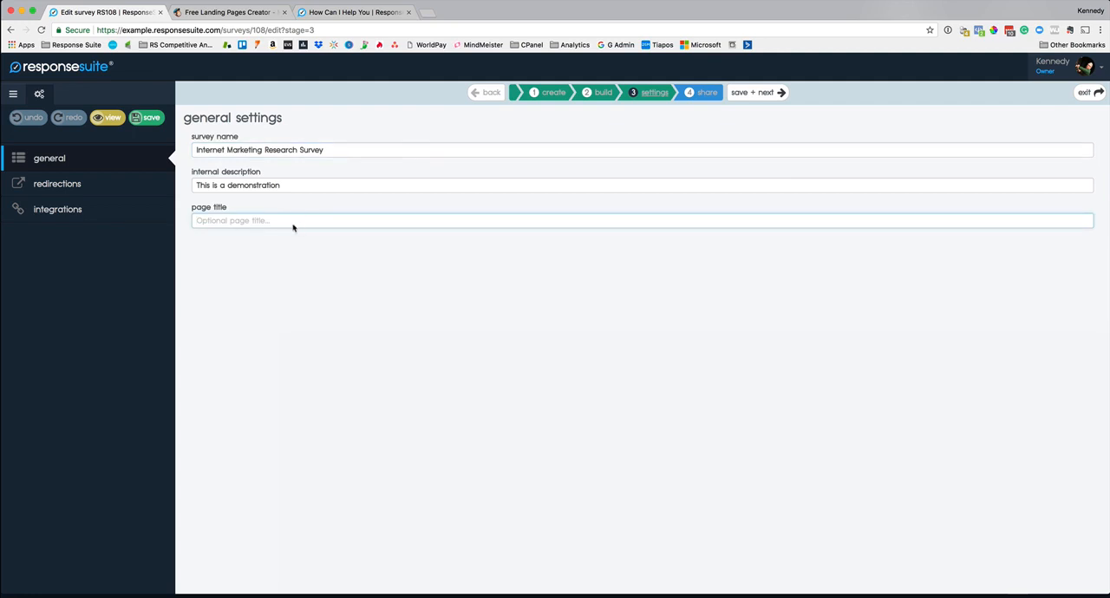
{"action": "type", "text": "A Little Bit About You"}
{"action": "left_click", "coordinate": [433, 299]}
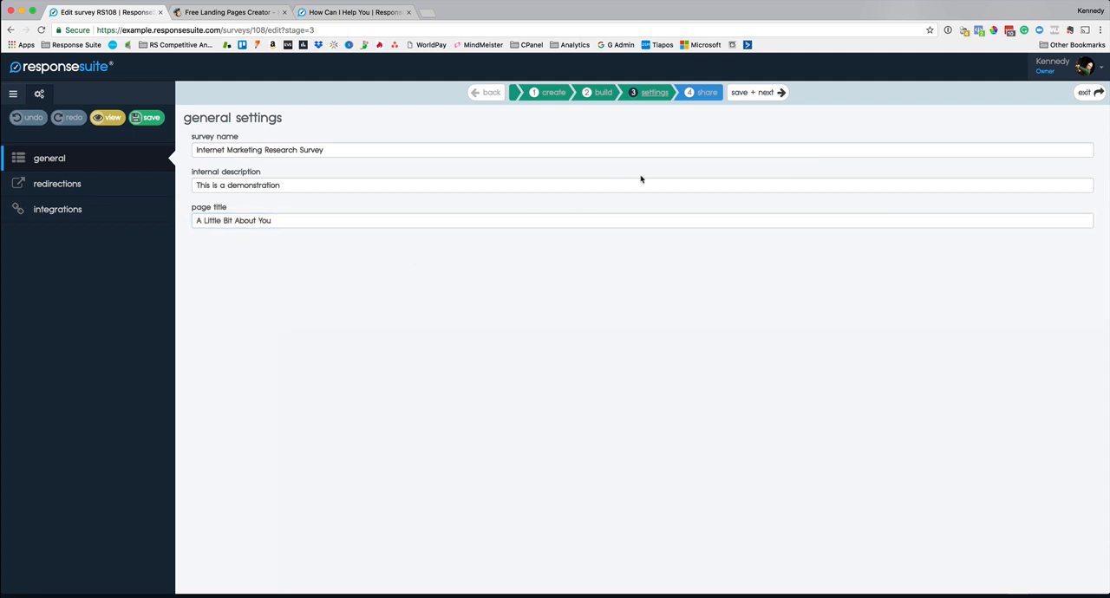
{"action": "left_click", "coordinate": [749, 95]}
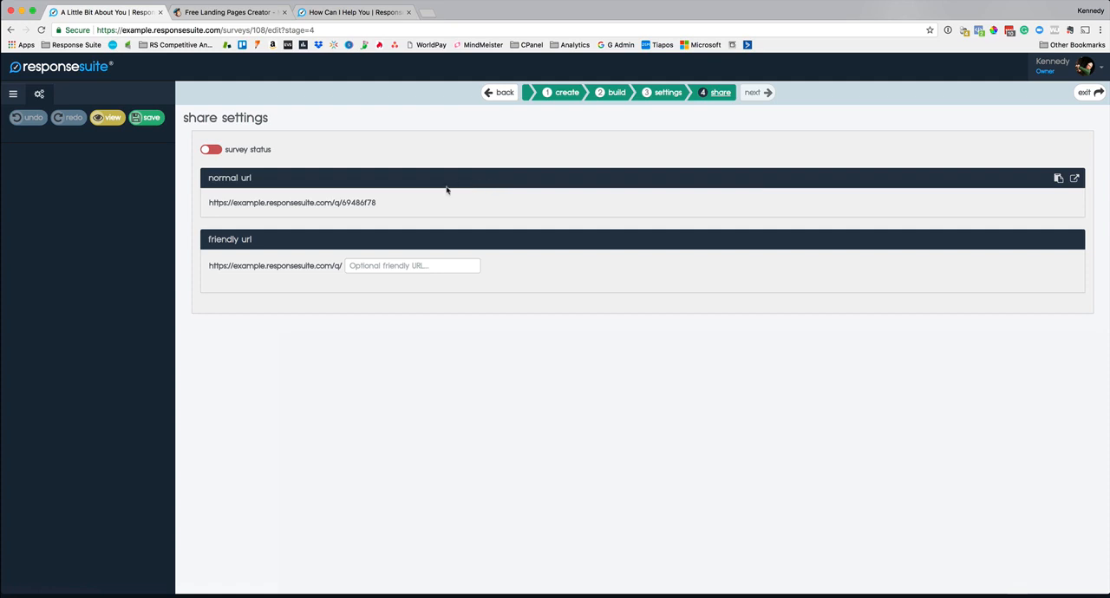
Step: Turn the survey status on, save, and check the live survey through its normal URL before returning to the share settings
{"action": "left_click", "coordinate": [213, 150]}
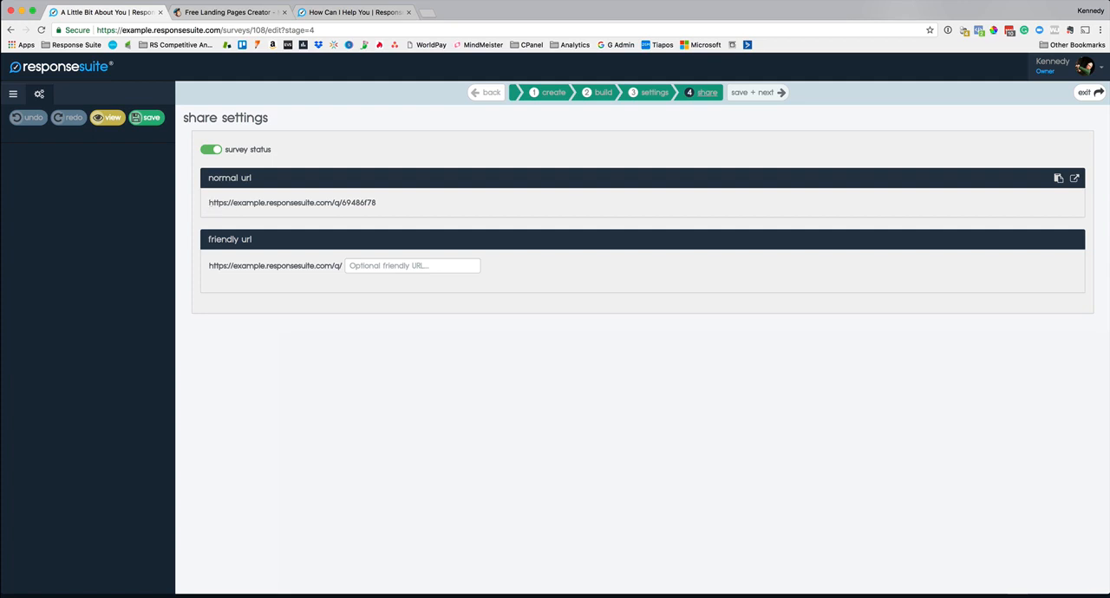
{"action": "left_click", "coordinate": [147, 117]}
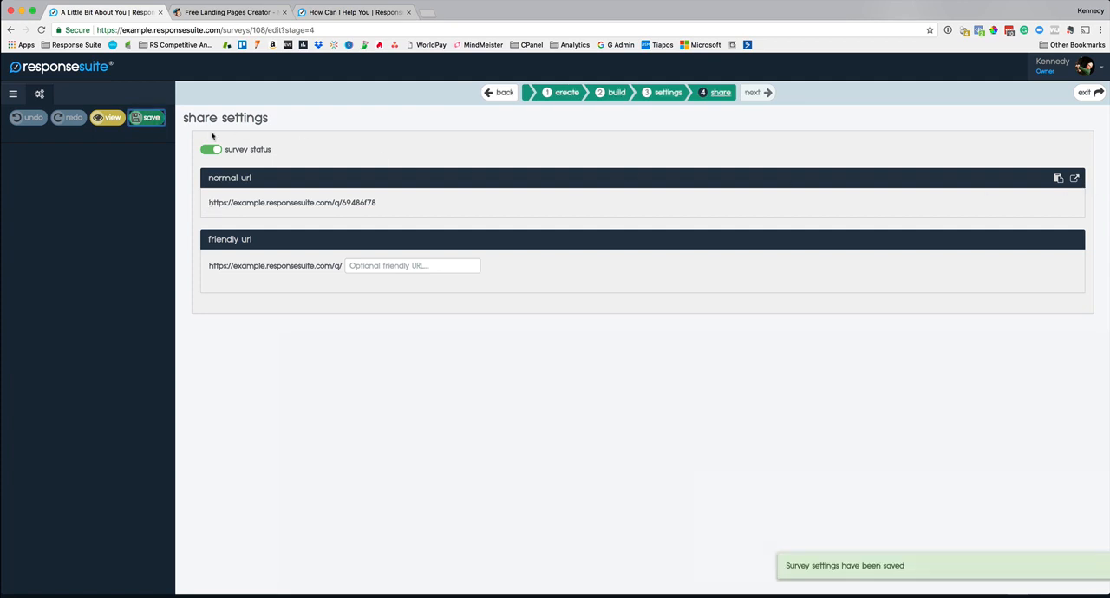
{"action": "left_click", "coordinate": [1074, 178]}
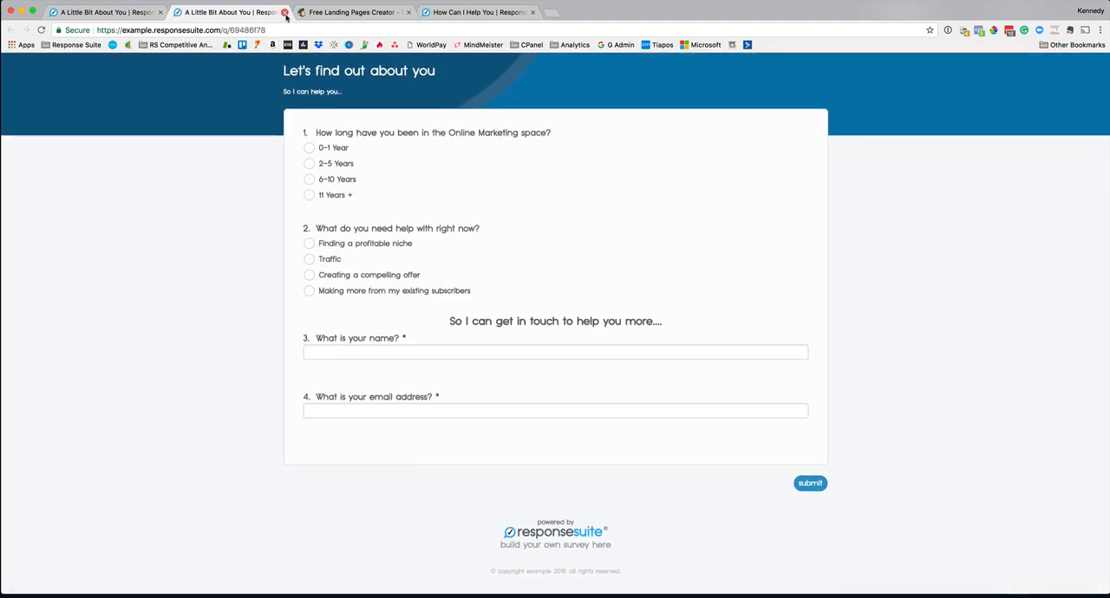
{"action": "key", "text": "super+w"}
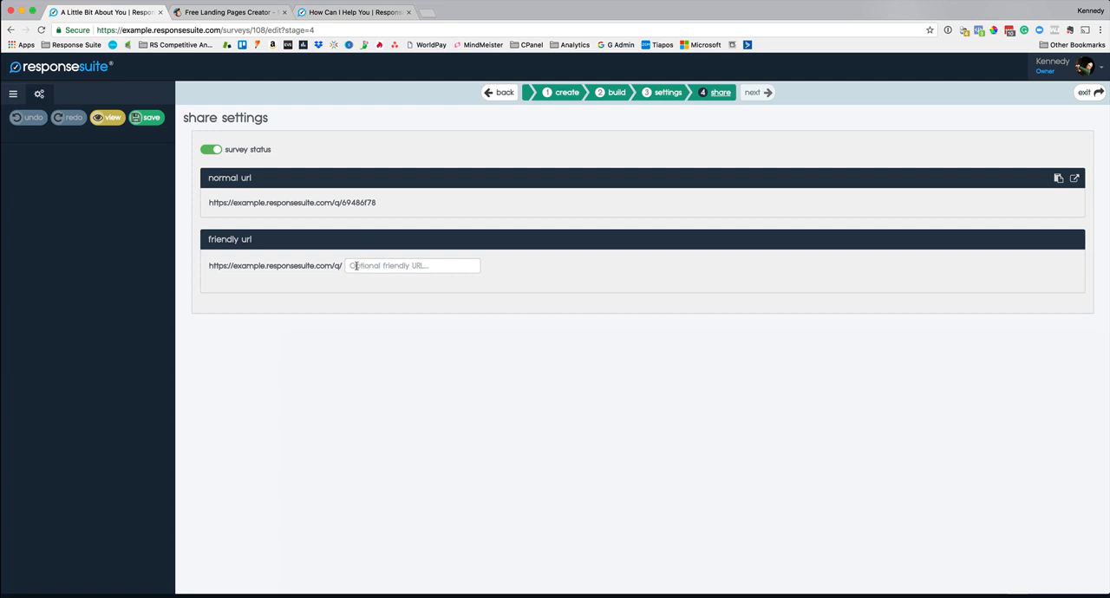
Step: Set the friendly URL ending to "im-research", save, and check the live survey at that address
{"action": "left_click", "coordinate": [375, 266]}
{"action": "type", "text": "im-research"}
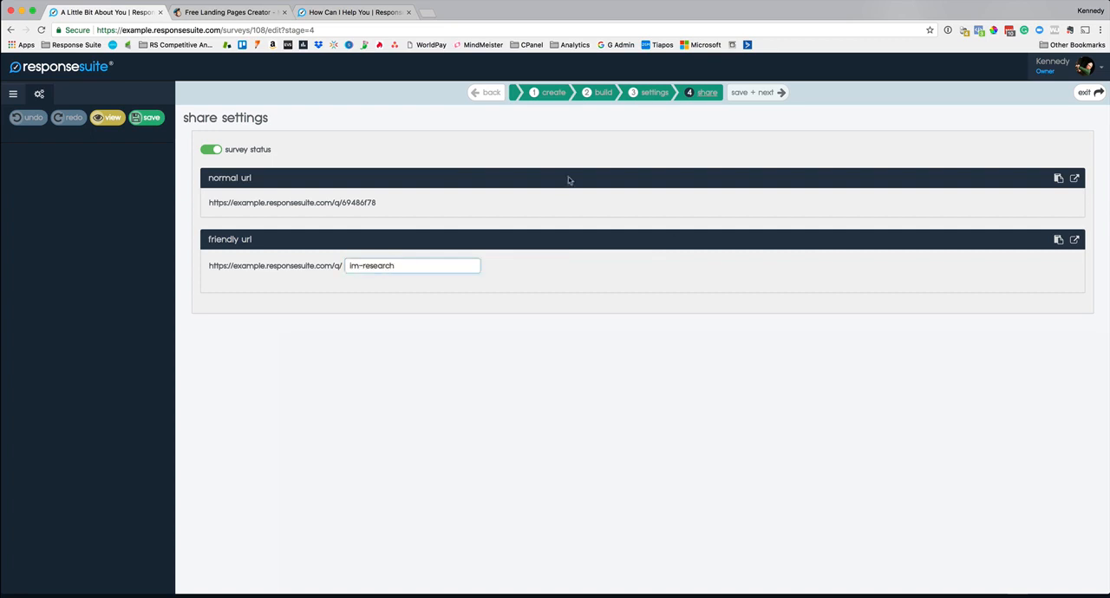
{"action": "left_click", "coordinate": [149, 119]}
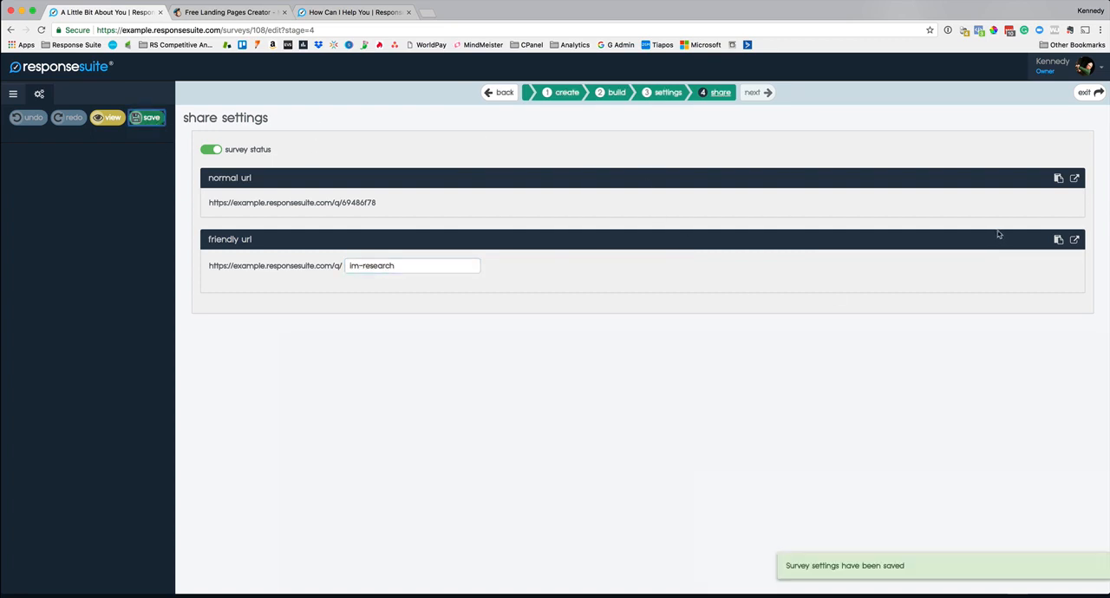
{"action": "left_click", "coordinate": [1075, 242]}
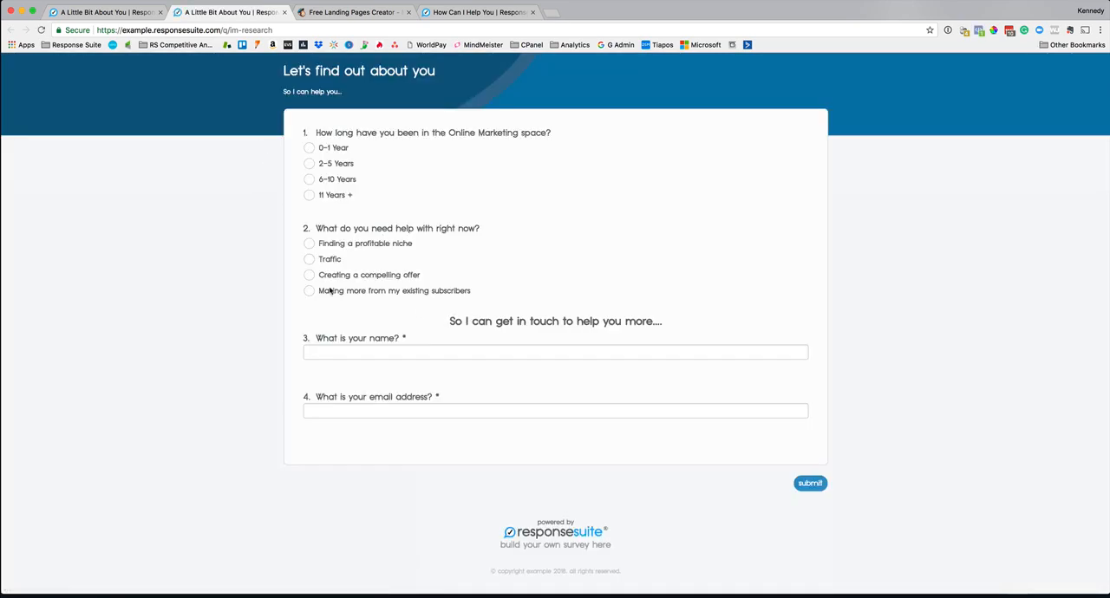
{"action": "left_click", "coordinate": [283, 12]}
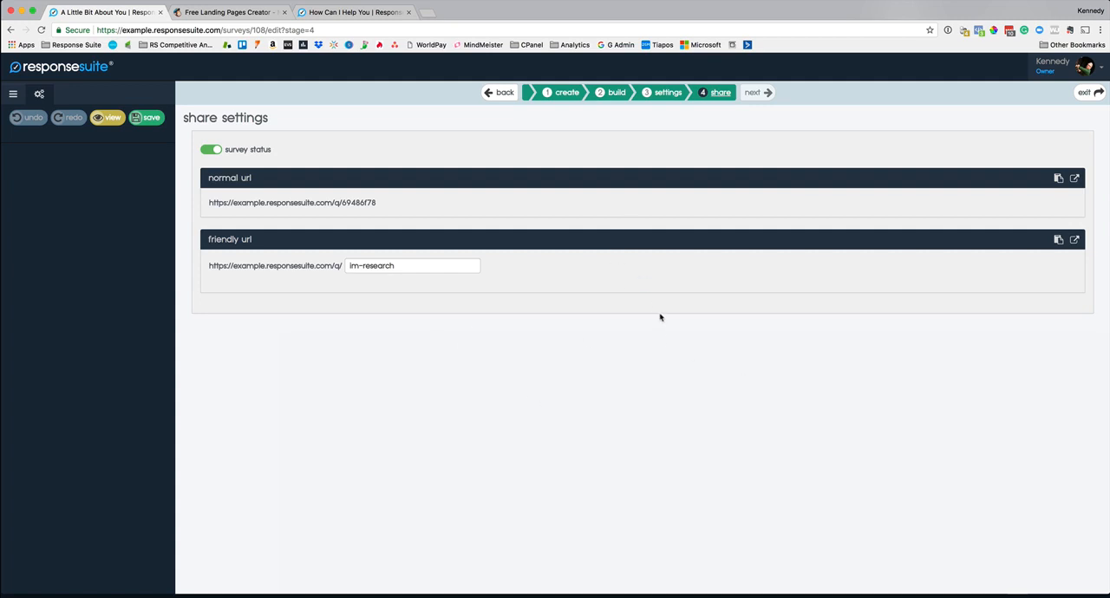
Step: Return to the survey's redirection settings and select the standard thankyou page as the destination
{"action": "left_click", "coordinate": [668, 93]}
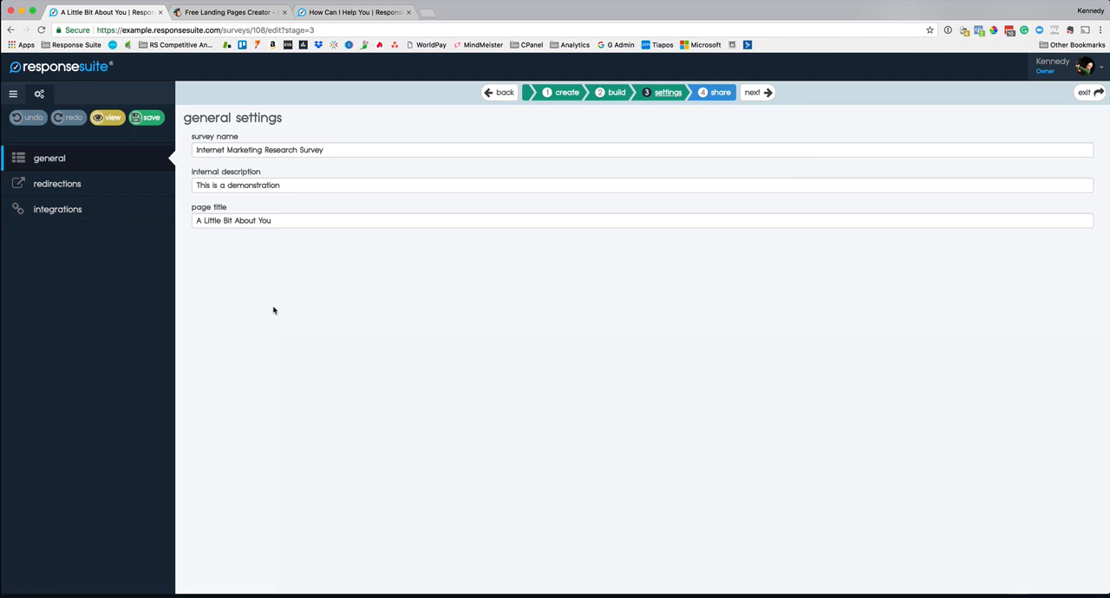
{"action": "left_click", "coordinate": [76, 191]}
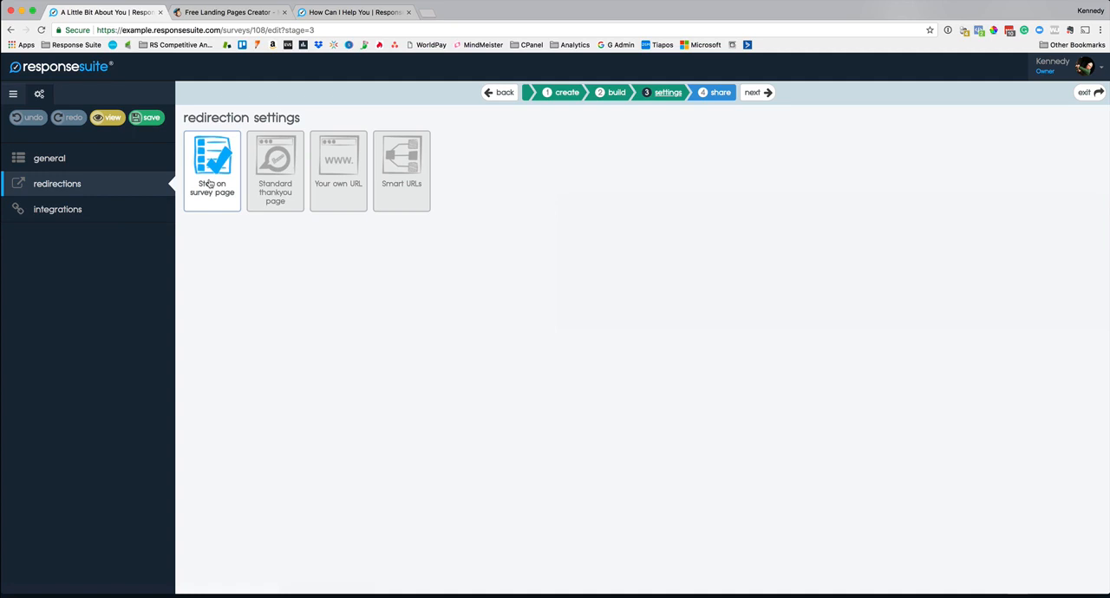
{"action": "left_click", "coordinate": [275, 169]}
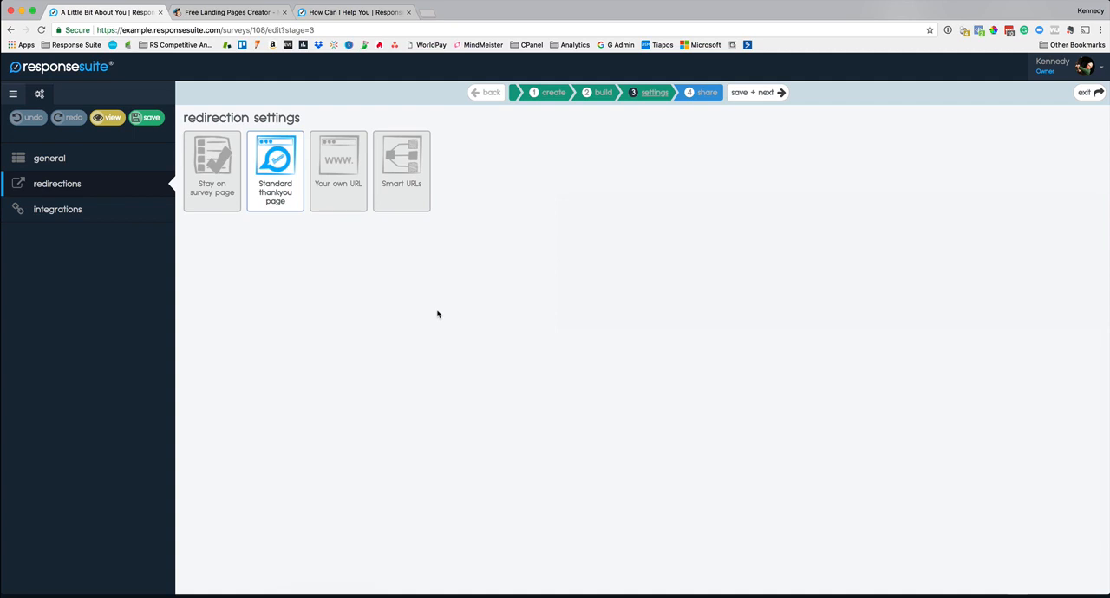
{"action": "left_click", "coordinate": [338, 164]}
{"action": "left_click", "coordinate": [233, 244]}
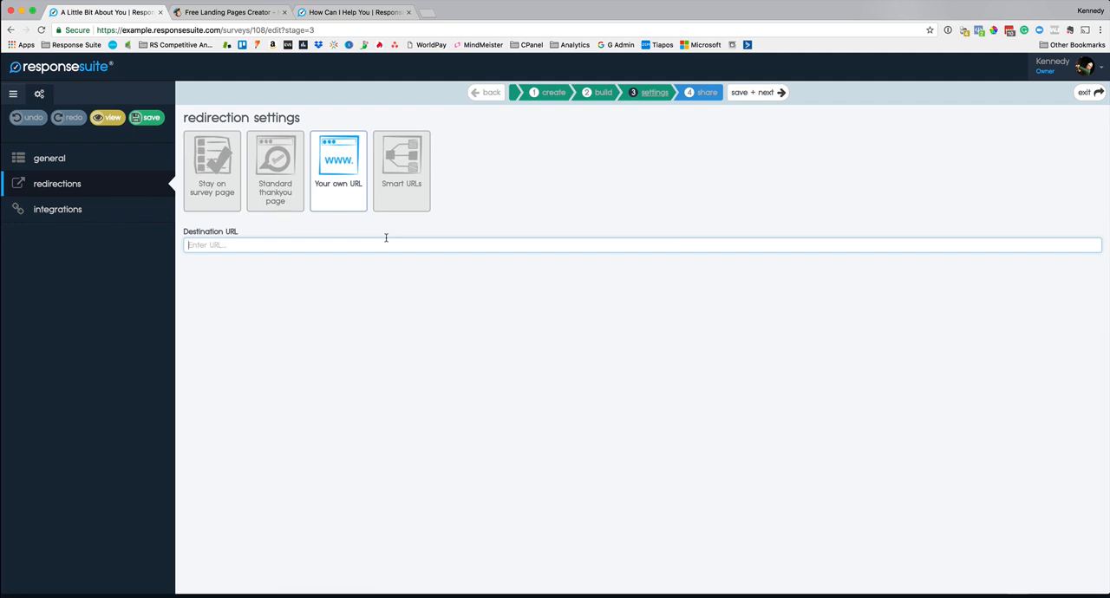
{"action": "type", "text": "w"}
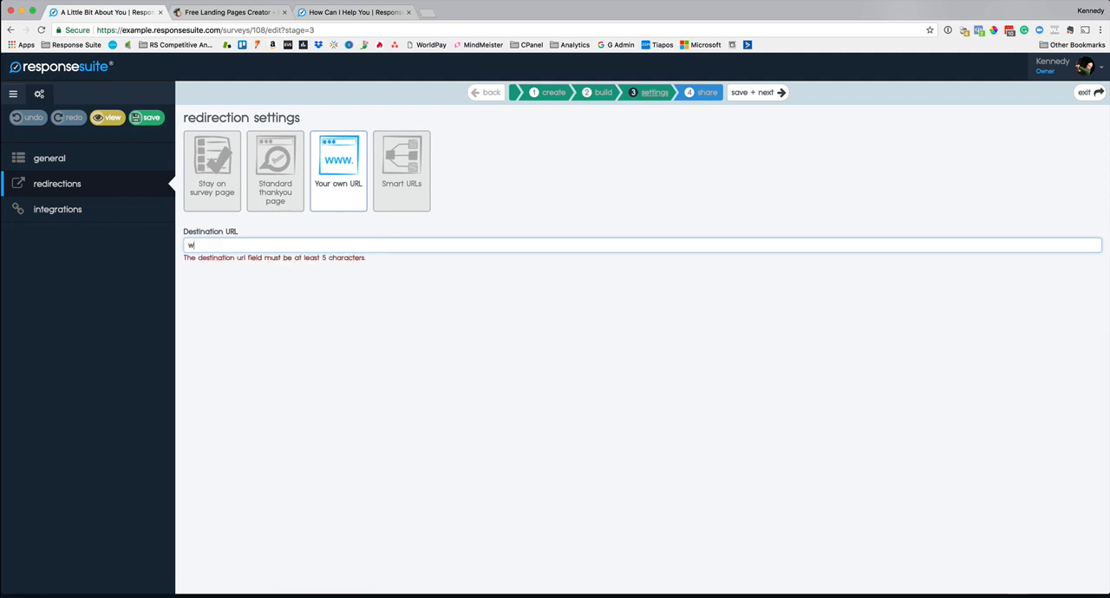
{"action": "type", "text": "ww.mywebsite.com/o-t-"}
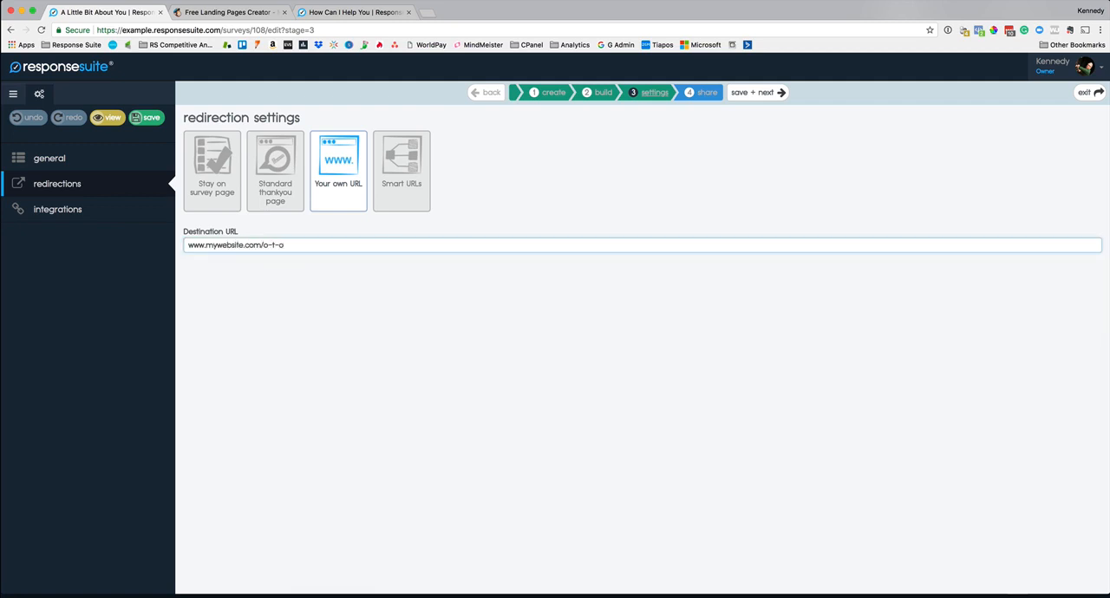
{"action": "type", "text": "o"}
{"action": "left_click_drag", "start_coordinate": [262, 246], "coordinate": [264, 230]}
{"action": "key", "text": "super+c"}
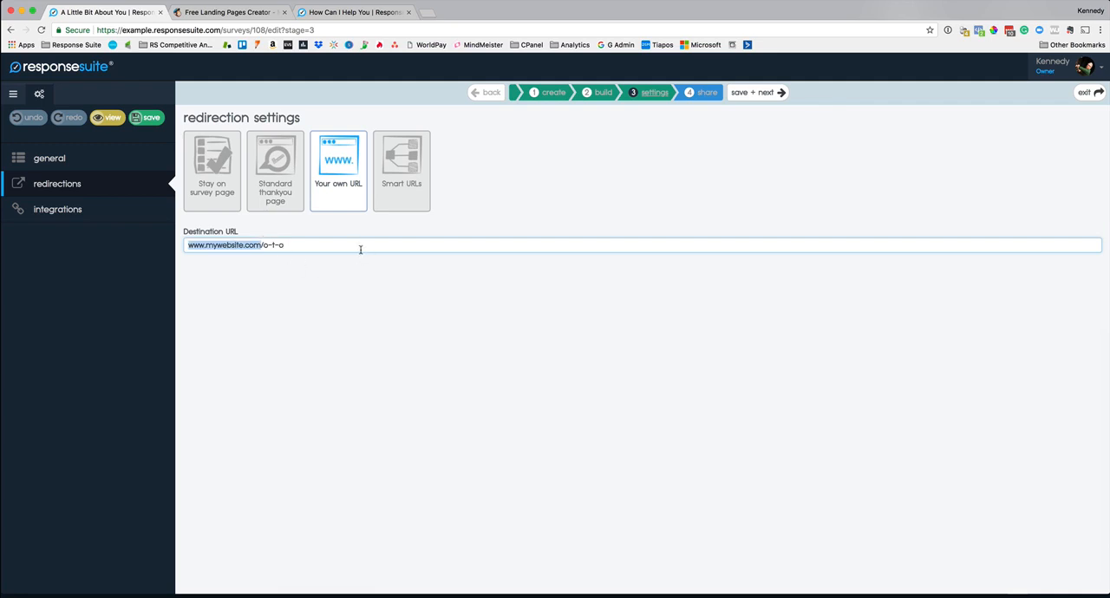
{"action": "left_click", "coordinate": [417, 250]}
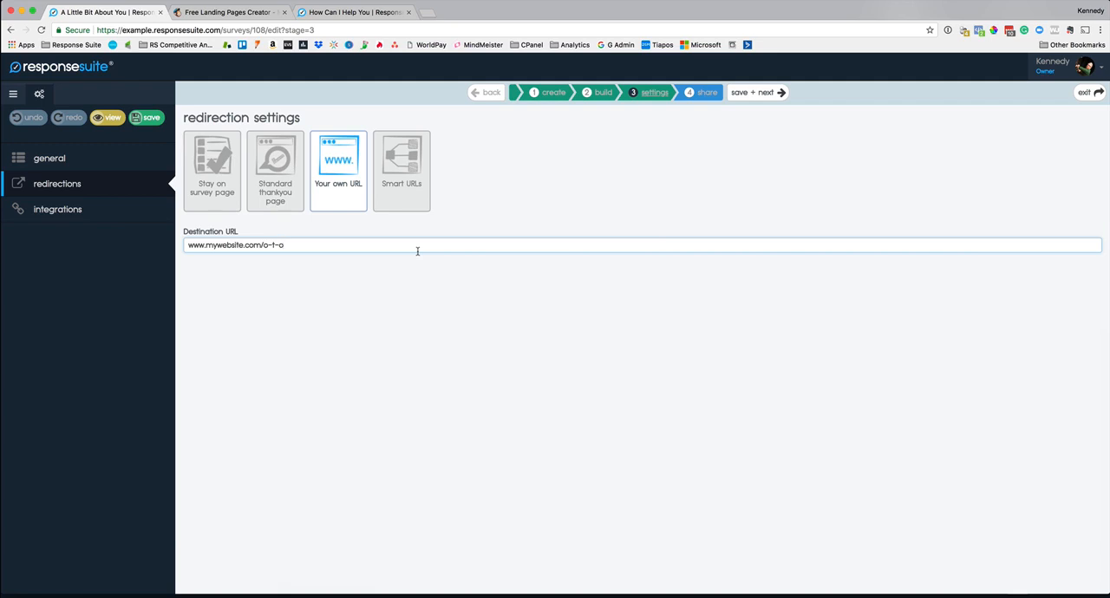
Step: Switch the redirection to Smart URLs based on question 2, "What do you need help with right now?"
{"action": "left_click", "coordinate": [406, 176]}
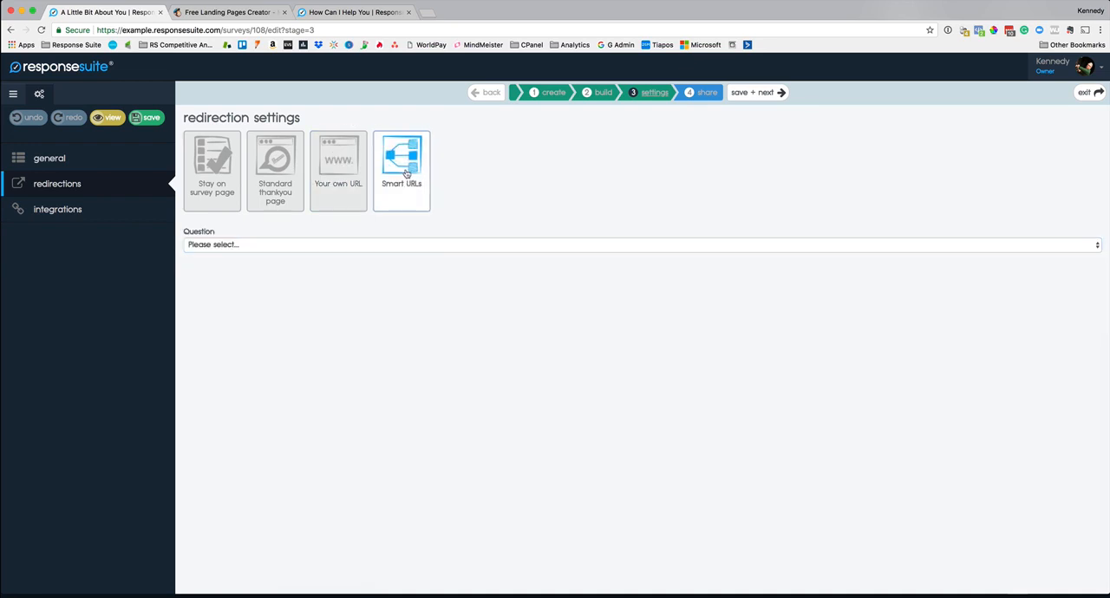
{"action": "left_click", "coordinate": [313, 249]}
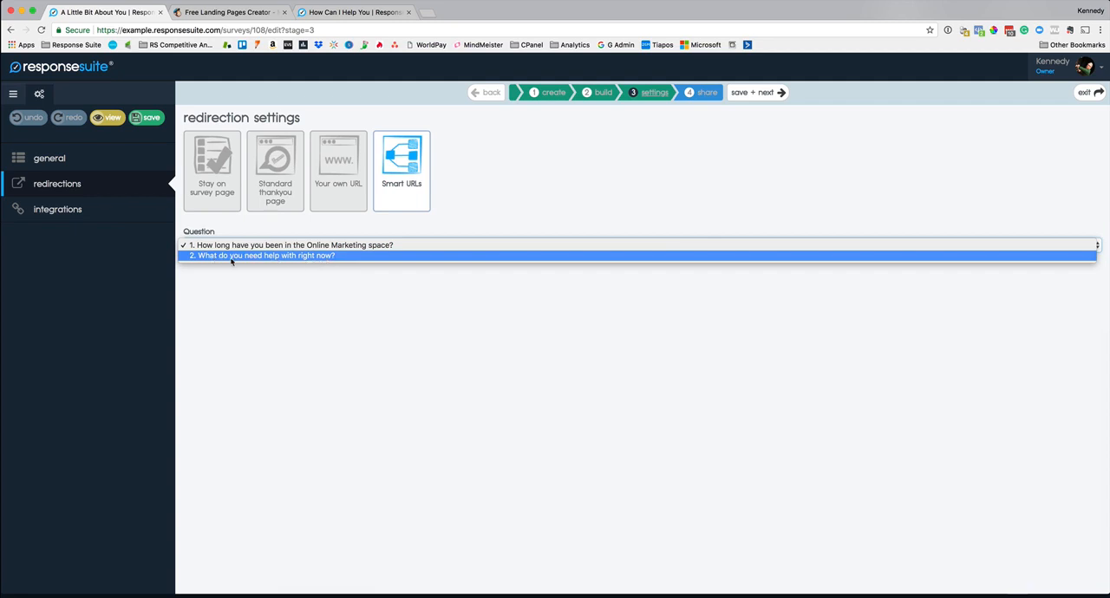
{"action": "left_click", "coordinate": [314, 258]}
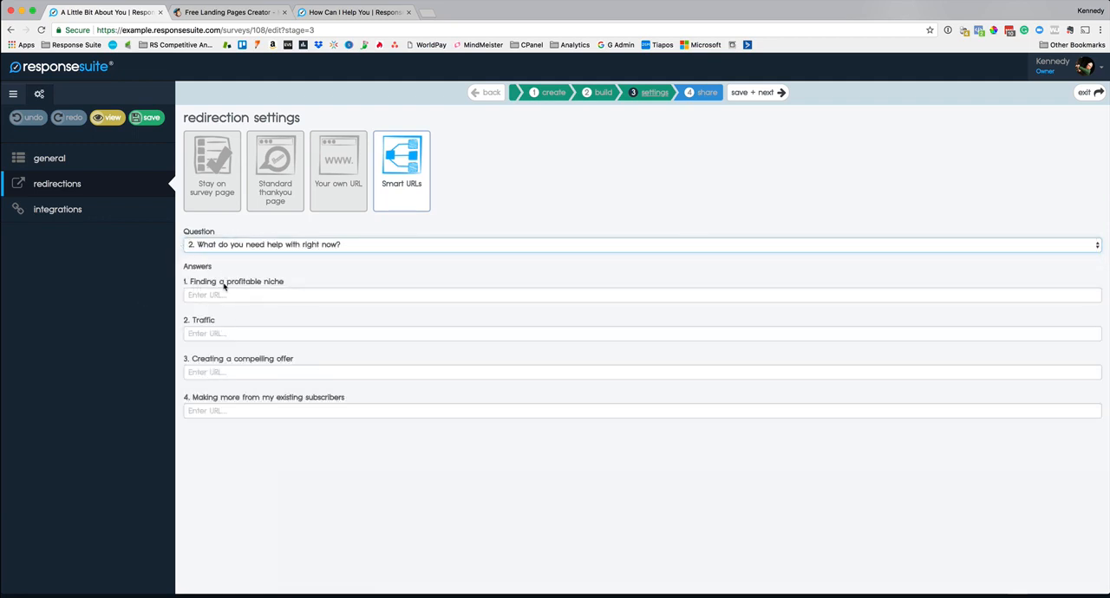
{"action": "left_click", "coordinate": [274, 296]}
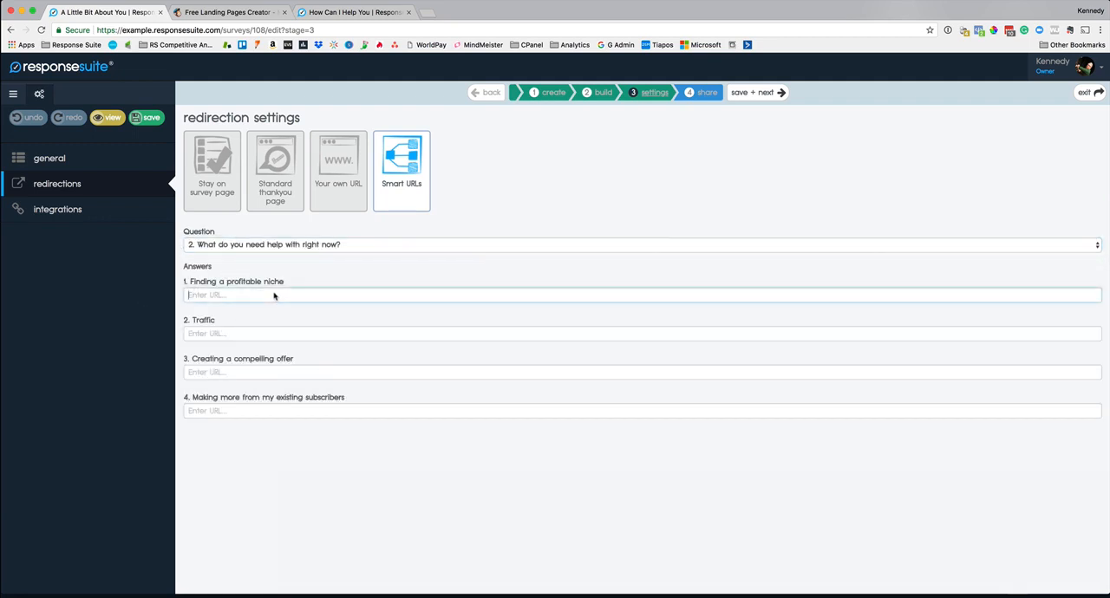
{"action": "key", "text": "super+v"}
{"action": "type", "text": "/niche"}
{"action": "left_click", "coordinate": [215, 338]}
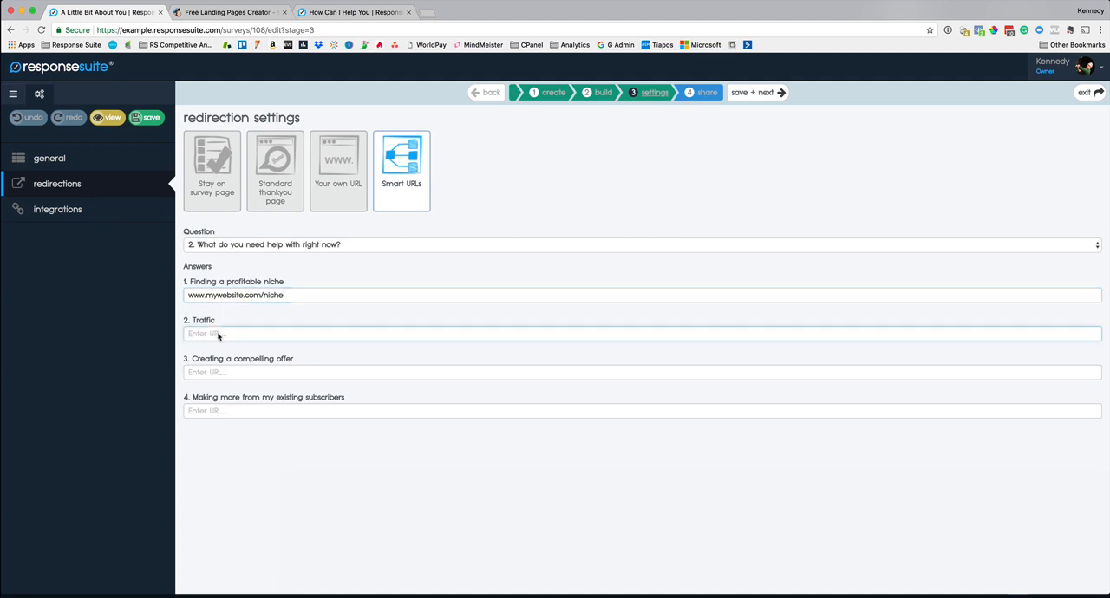
{"action": "type", "text": "www.mywebsite.com/"}
{"action": "type", "text": "traffic"}
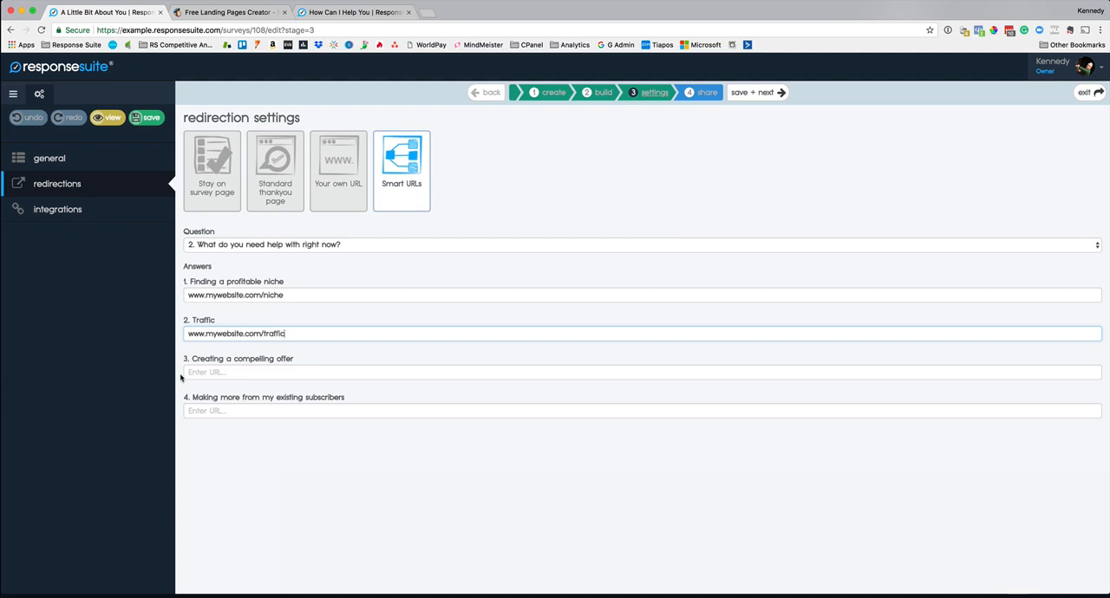
{"action": "left_click", "coordinate": [211, 373]}
{"action": "type", "text": "www.mywebsite.com/"}
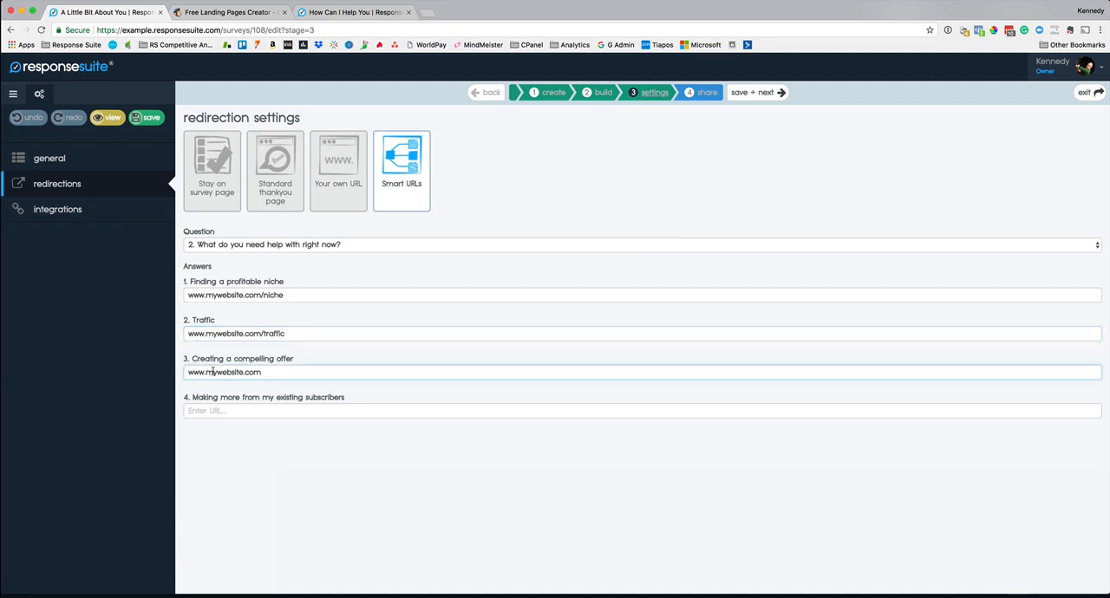
{"action": "type", "text": "/offers"}
{"action": "key", "text": "BackSpace"}
{"action": "left_click", "coordinate": [273, 414]}
{"action": "type", "text": "www.mywebsite.com/"}
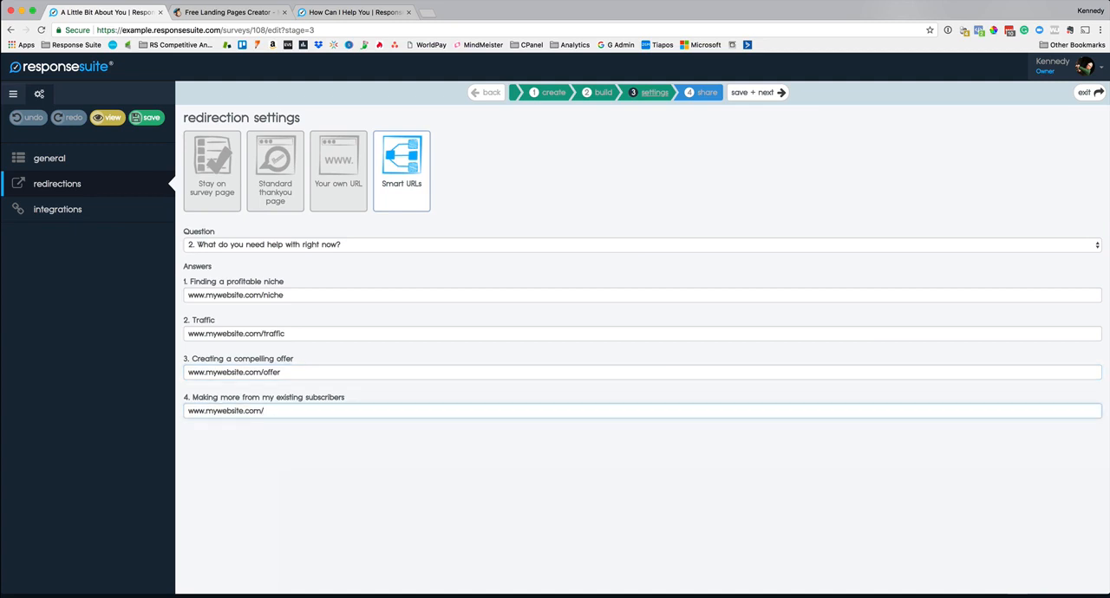
{"action": "type", "text": "money"}
{"action": "left_click", "coordinate": [315, 506]}
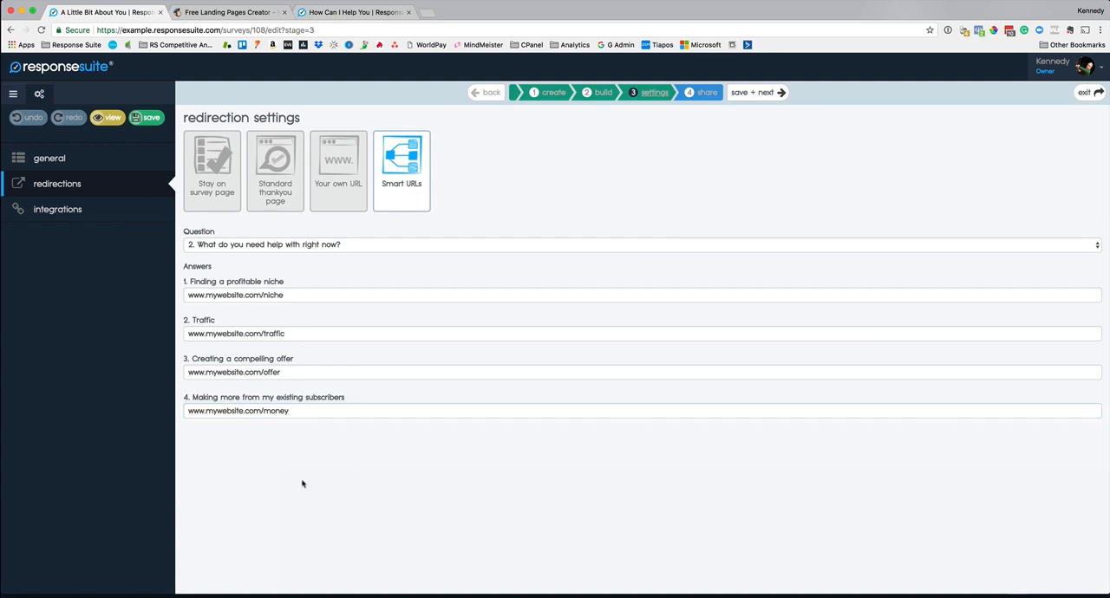
Step: Choose MailChimp in the survey's integration settings and fetch its mailing lists
{"action": "left_click", "coordinate": [52, 213]}
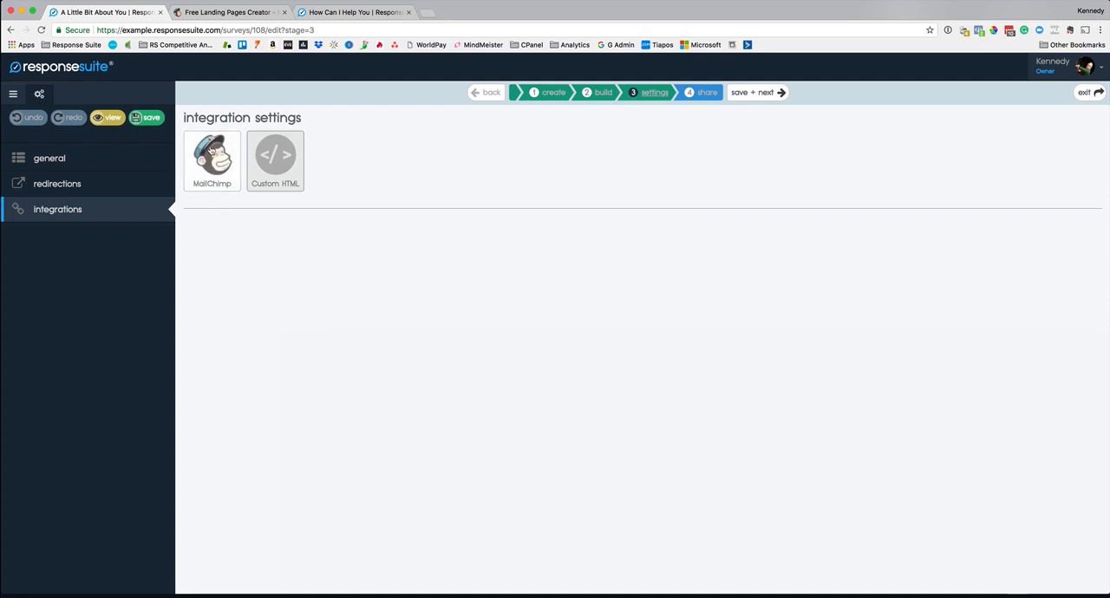
{"action": "left_click", "coordinate": [211, 152]}
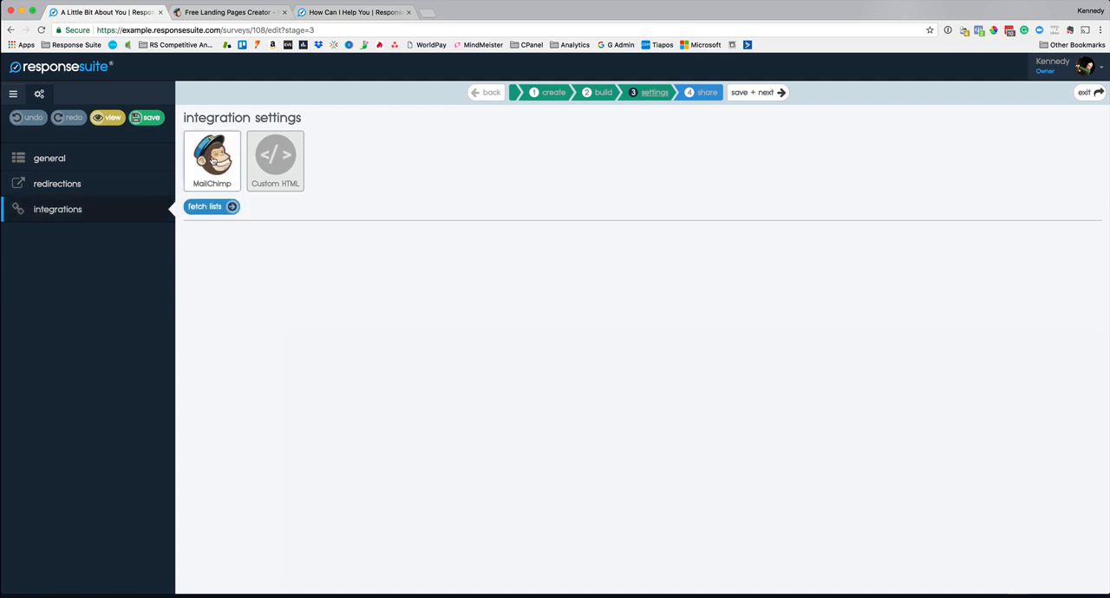
{"action": "left_click", "coordinate": [211, 208]}
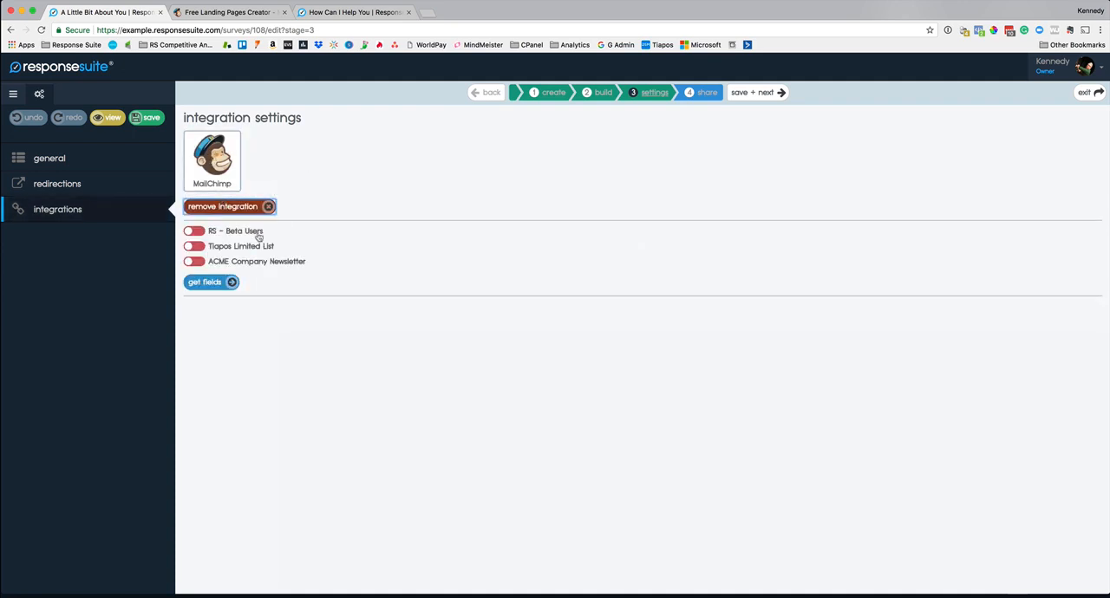
Step: Enable the RS - Beta Users, Tiapos Limited List and ACME Company Newsletter lists and get their fields
{"action": "left_click", "coordinate": [200, 233]}
{"action": "left_click", "coordinate": [200, 249]}
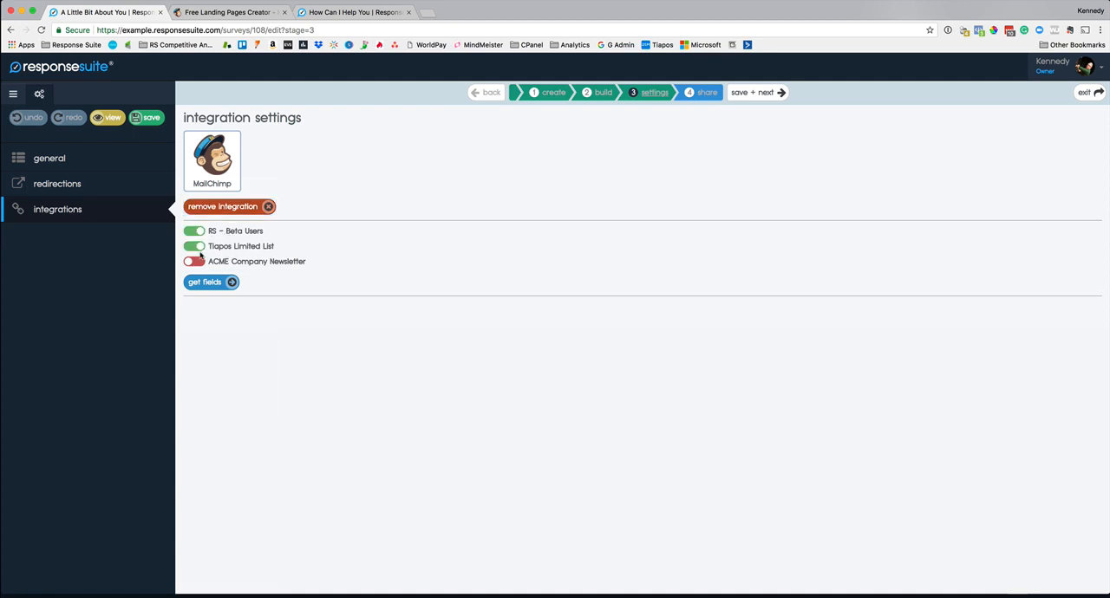
{"action": "left_click", "coordinate": [196, 261]}
{"action": "left_click", "coordinate": [228, 282]}
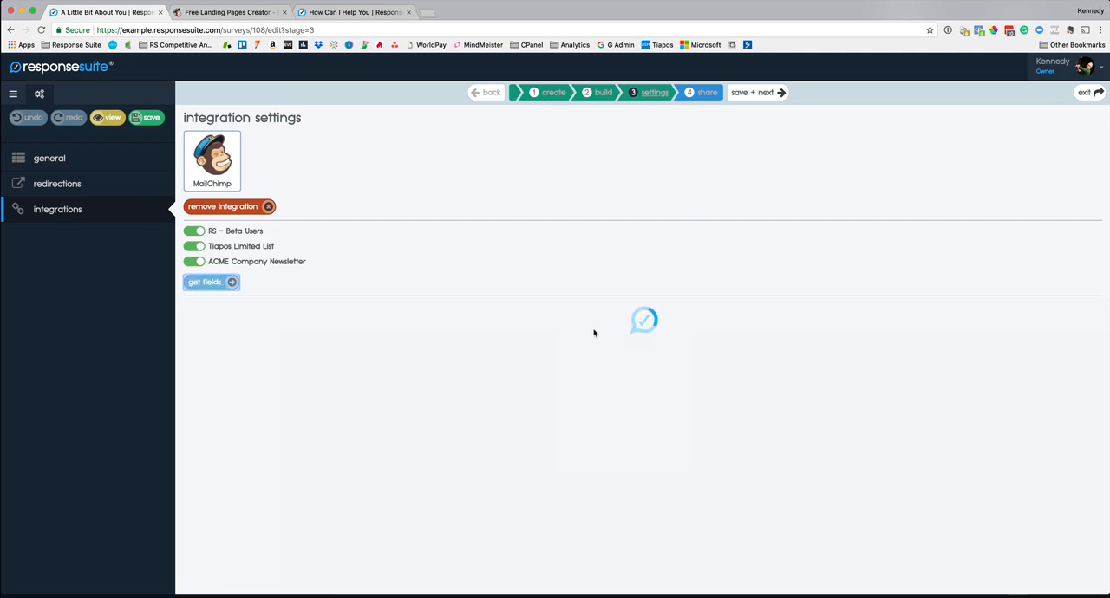
Step: Map the global email_address field to Q4 : A1 : email and the RS - Beta Users first and last names to Q3 : A1 : text
{"action": "scroll", "coordinate": [438, 448], "scroll_direction": "down", "scroll_amount": 1}
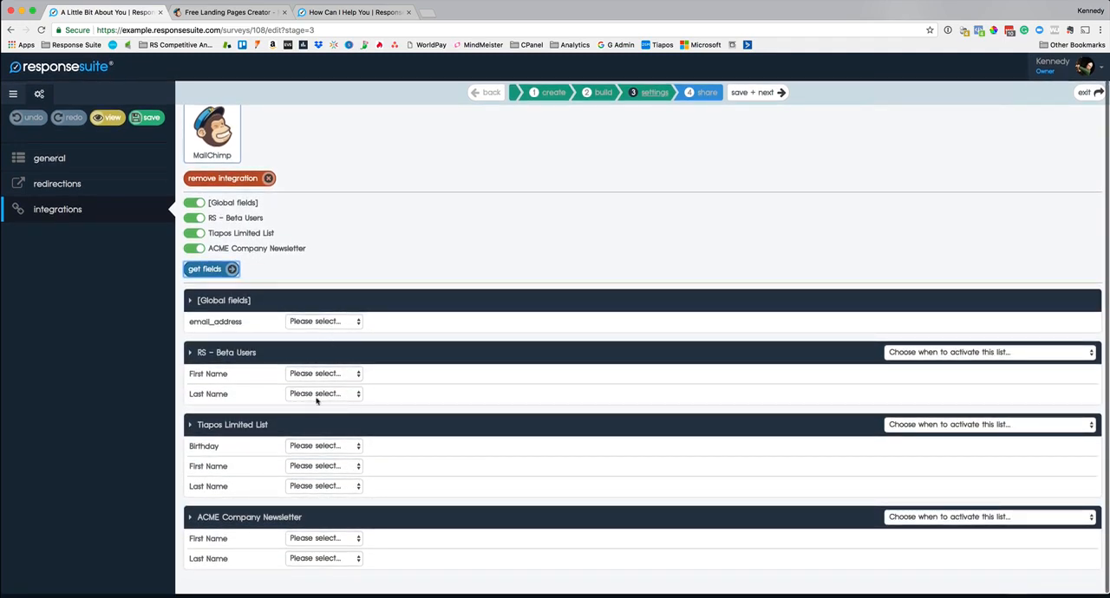
{"action": "left_click", "coordinate": [296, 327]}
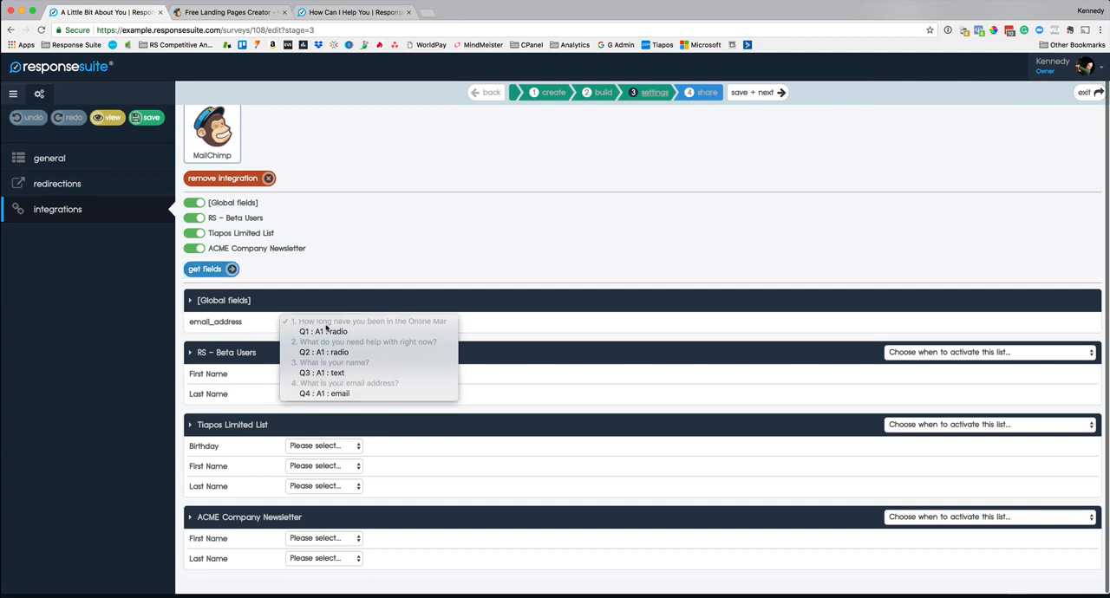
{"action": "left_click", "coordinate": [343, 394]}
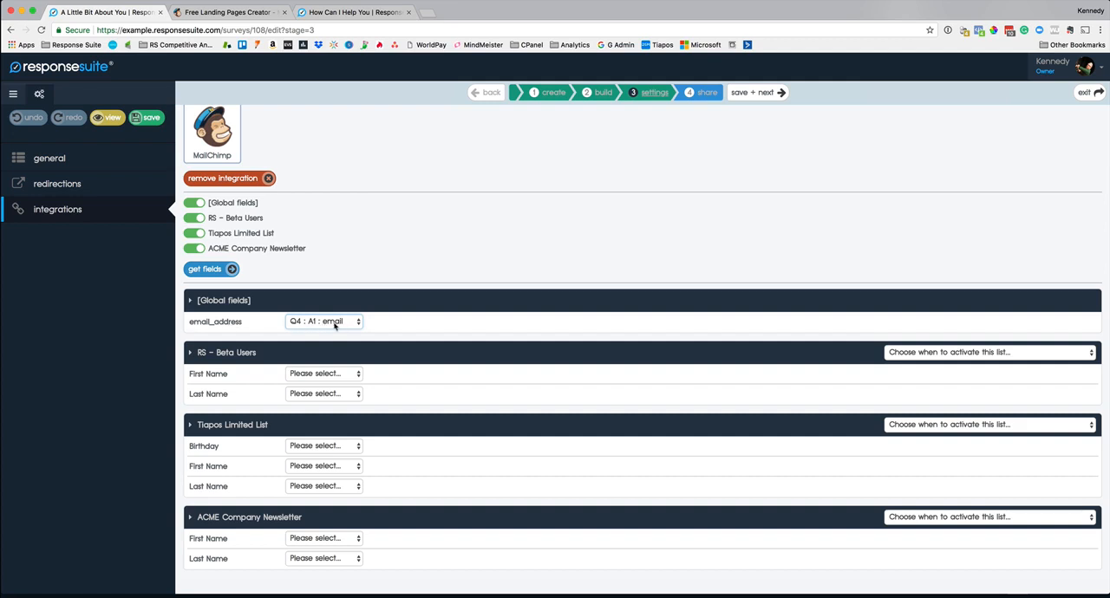
{"action": "left_click", "coordinate": [329, 375]}
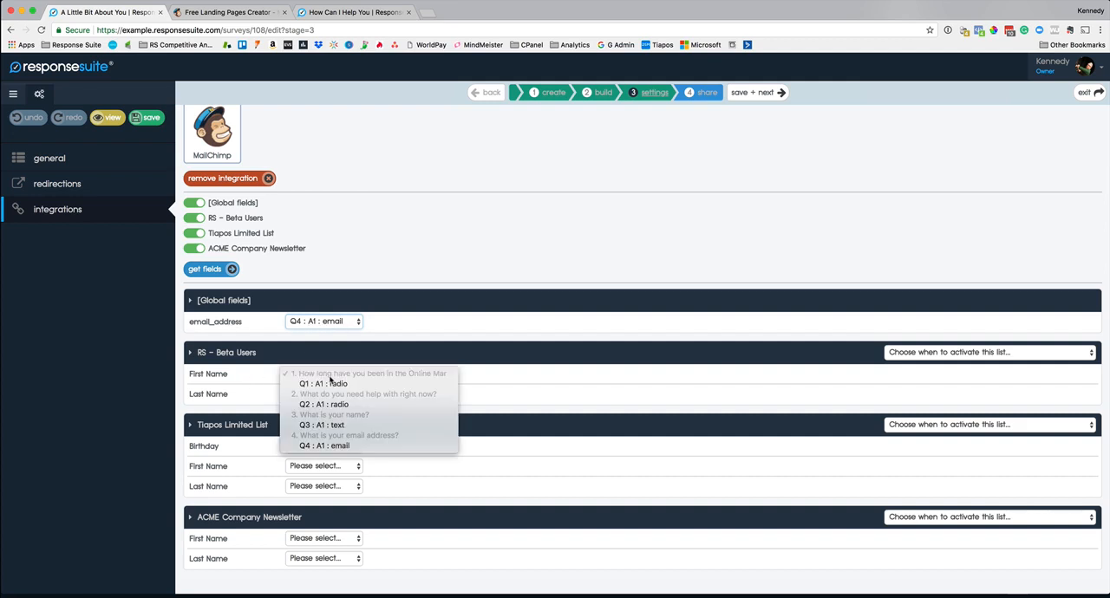
{"action": "left_click", "coordinate": [343, 426]}
{"action": "left_click", "coordinate": [309, 394]}
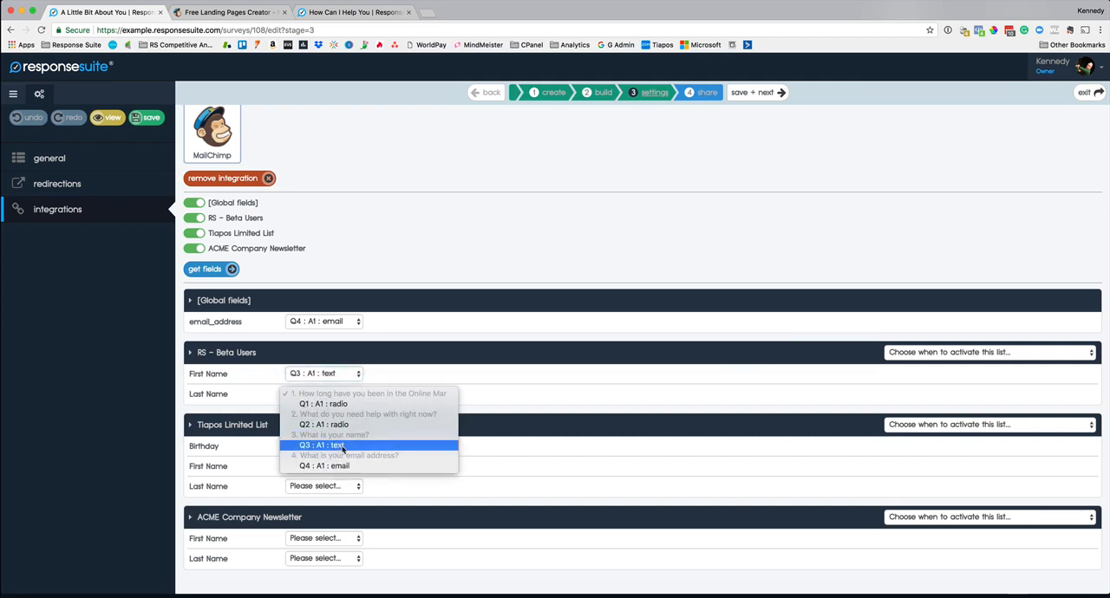
{"action": "left_click", "coordinate": [338, 445]}
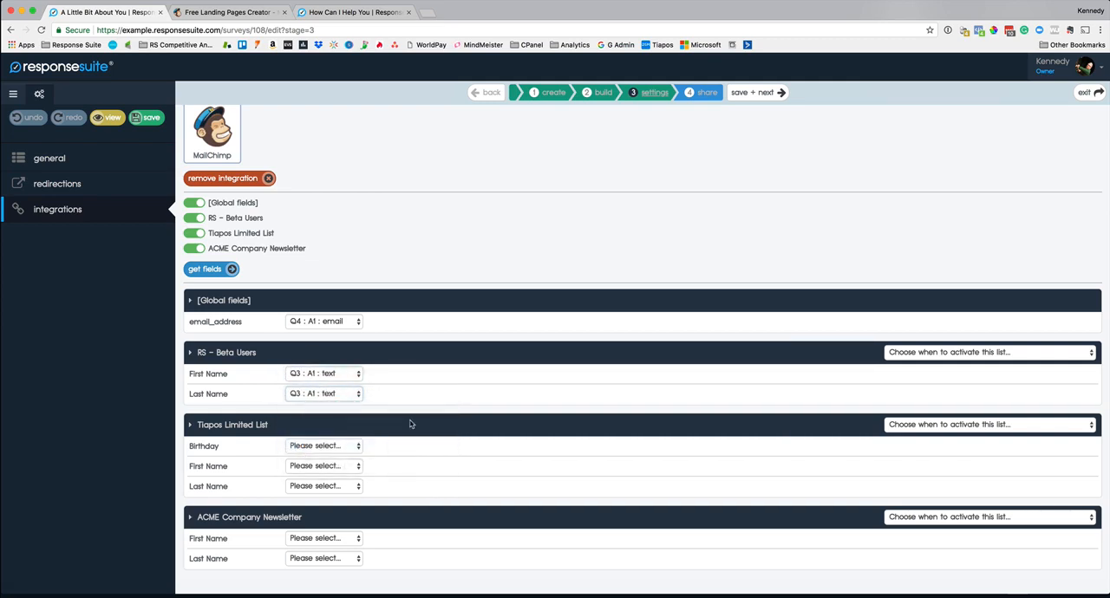
Step: Map the first and last names of Tiapos Limited List and ACME Company Newsletter to Q3 : A1 : text
{"action": "left_click", "coordinate": [336, 468]}
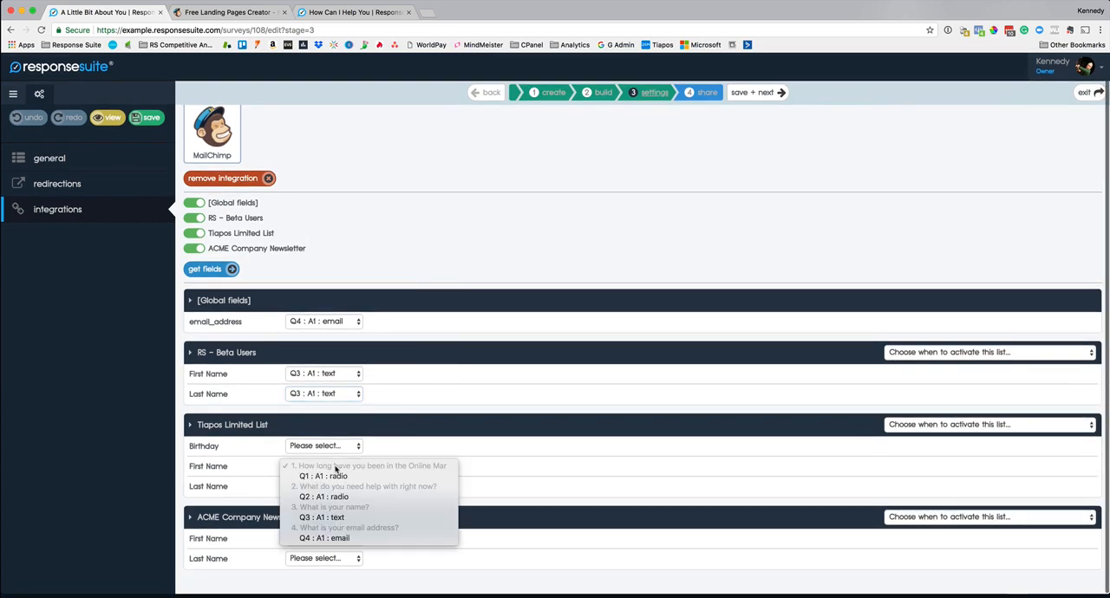
{"action": "left_click", "coordinate": [327, 516]}
{"action": "left_click", "coordinate": [324, 486]}
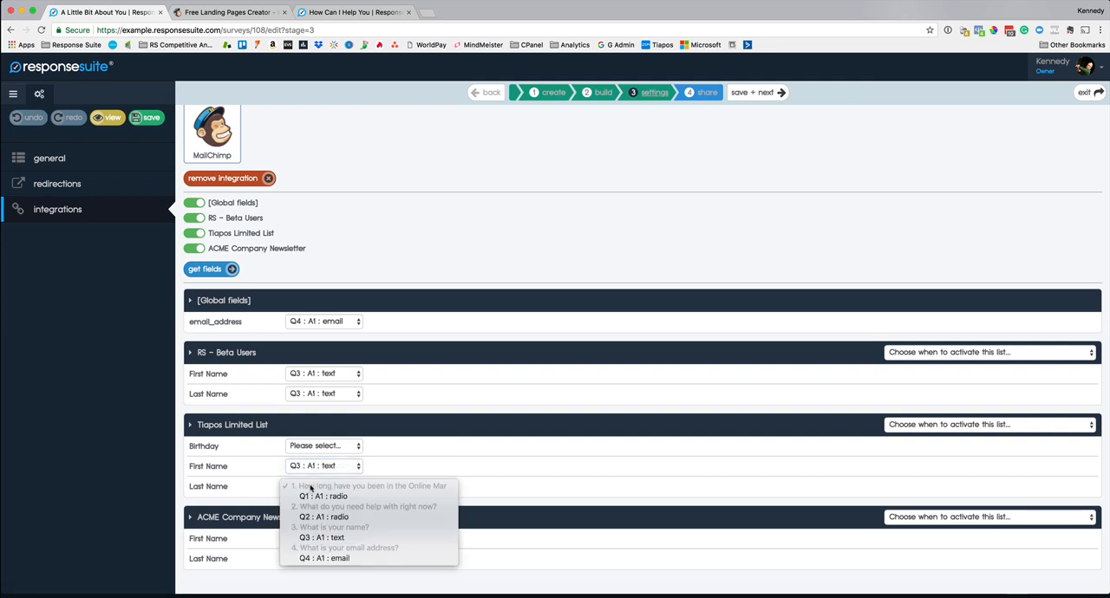
{"action": "left_click", "coordinate": [338, 537]}
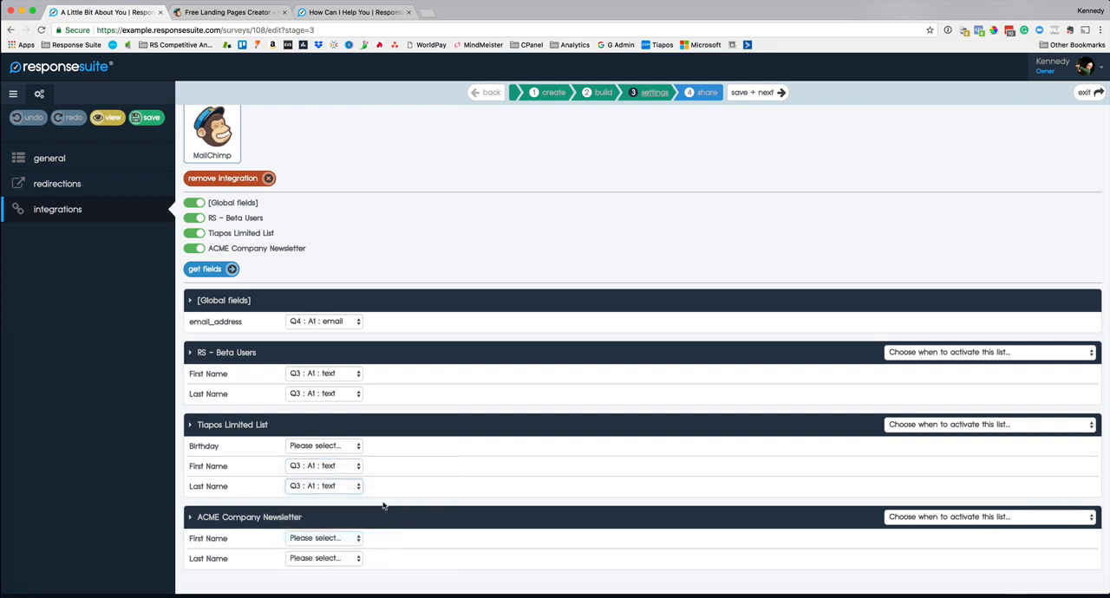
{"action": "left_click", "coordinate": [327, 540]}
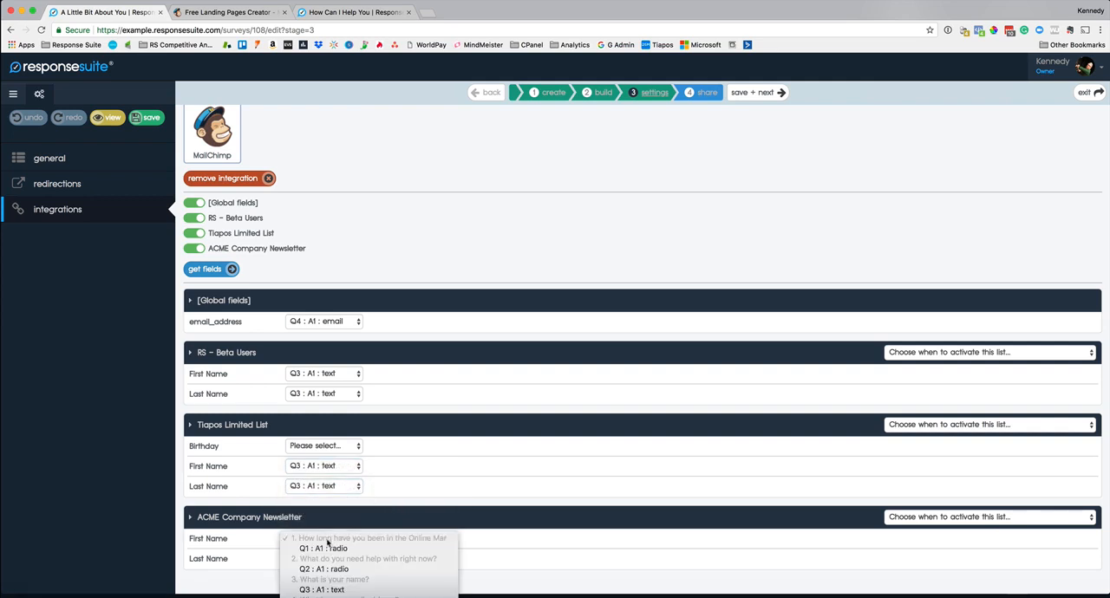
{"action": "left_click", "coordinate": [347, 588]}
{"action": "left_click", "coordinate": [332, 560]}
{"action": "left_click", "coordinate": [346, 596]}
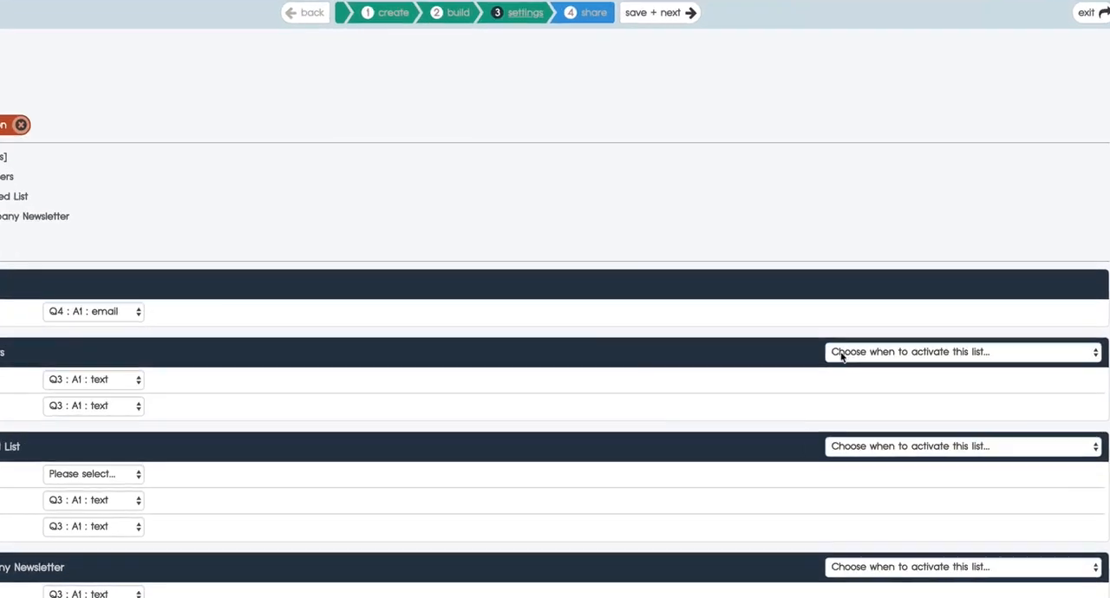
Step: Set the RS - Beta Users list to activate on the answer Q1 : A1 : 0-1 Year
{"action": "left_click", "coordinate": [841, 356]}
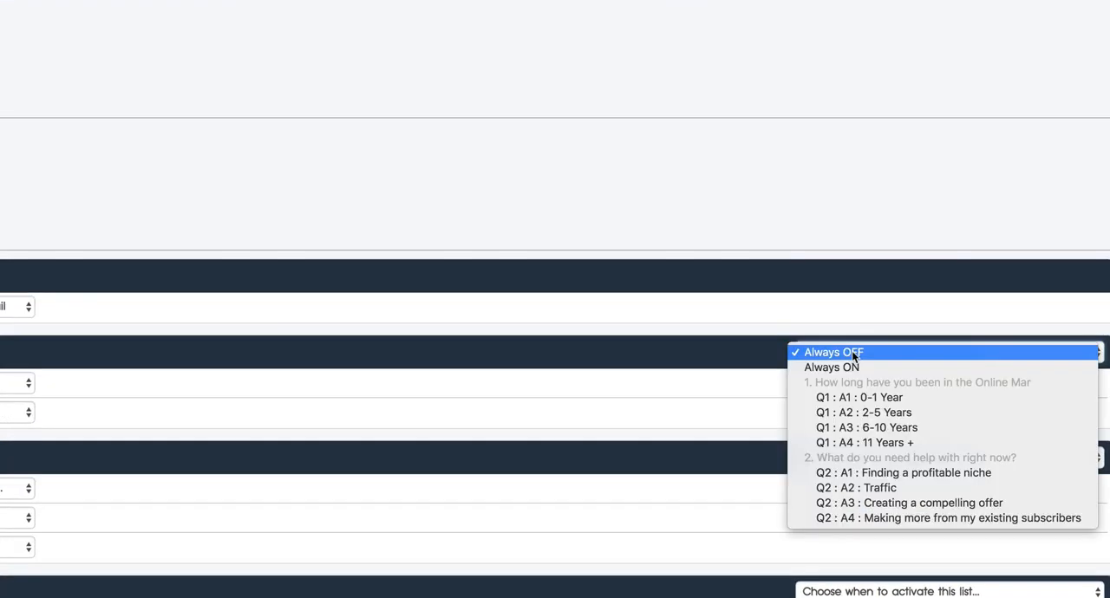
{"action": "left_click", "coordinate": [878, 398]}
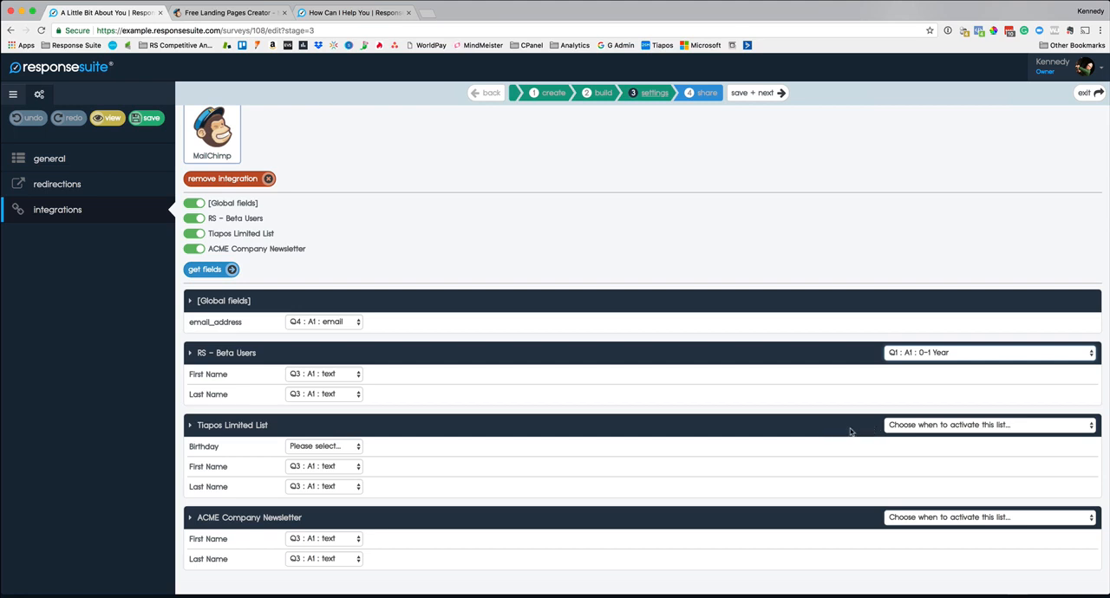
Step: Set Tiapos Limited List to activate on Q1 : A2 : 2-5 Years and ACME Company Newsletter on Q1 : A3 : 6-10 Years
{"action": "left_click", "coordinate": [931, 426]}
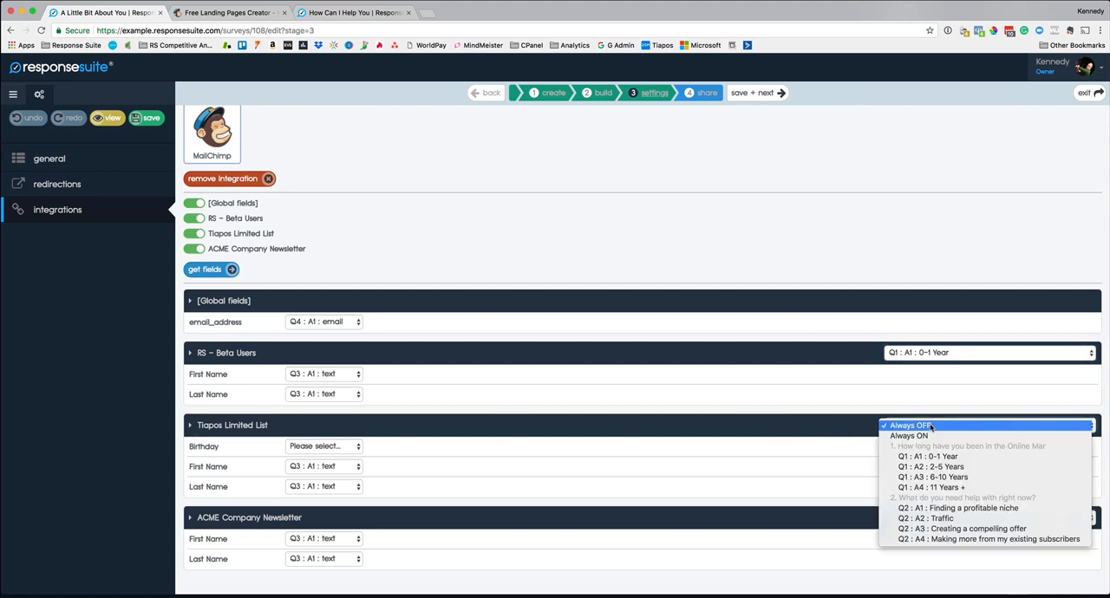
{"action": "left_click", "coordinate": [939, 467]}
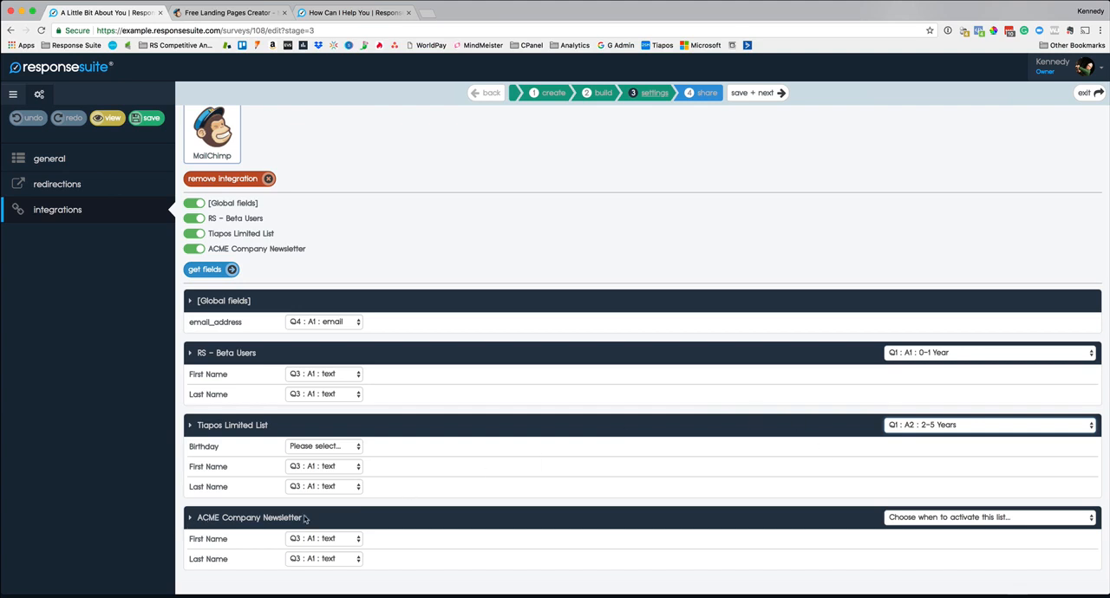
{"action": "scroll", "coordinate": [1038, 517], "scroll_direction": "up", "scroll_amount": 1}
{"action": "left_click", "coordinate": [1019, 545]}
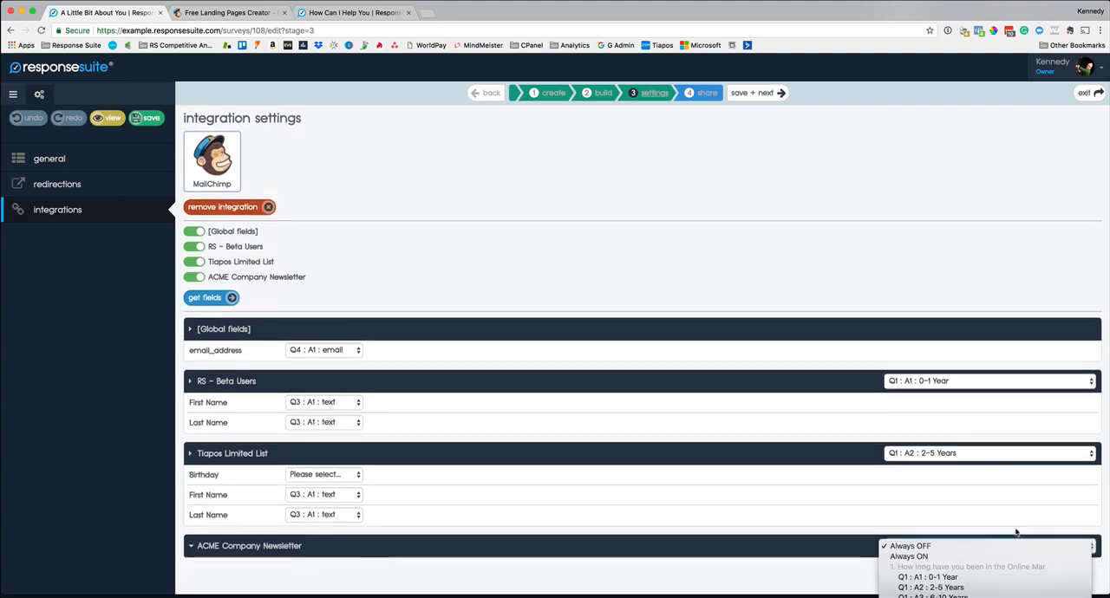
{"action": "left_click", "coordinate": [941, 589]}
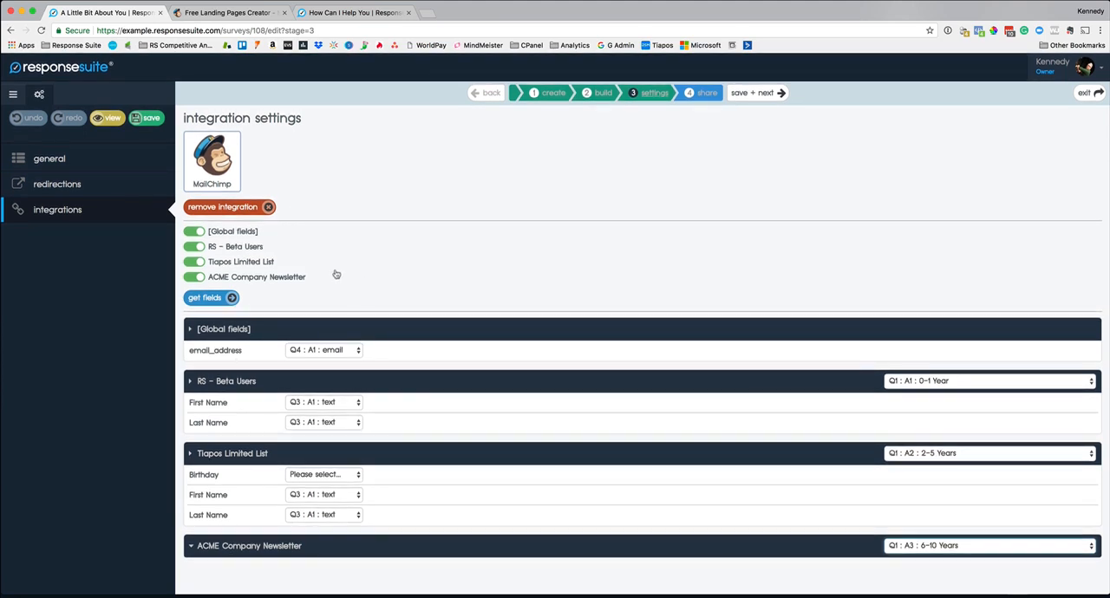
Step: Remove the MailChimp integration and fetch the list form for the Custom HTML integration
{"action": "left_click", "coordinate": [243, 208]}
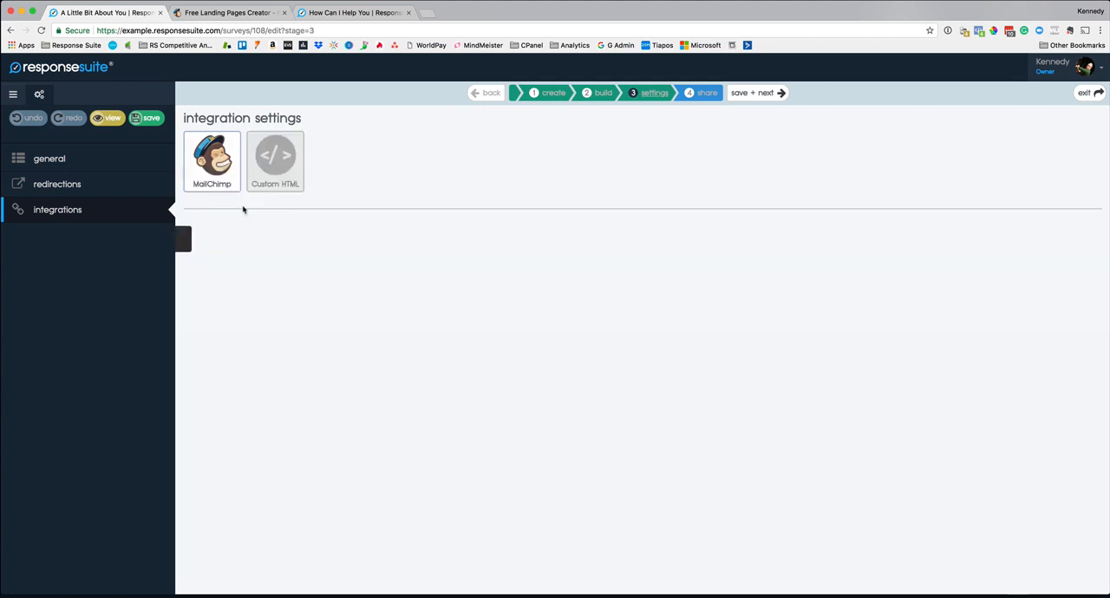
{"action": "left_click", "coordinate": [276, 161]}
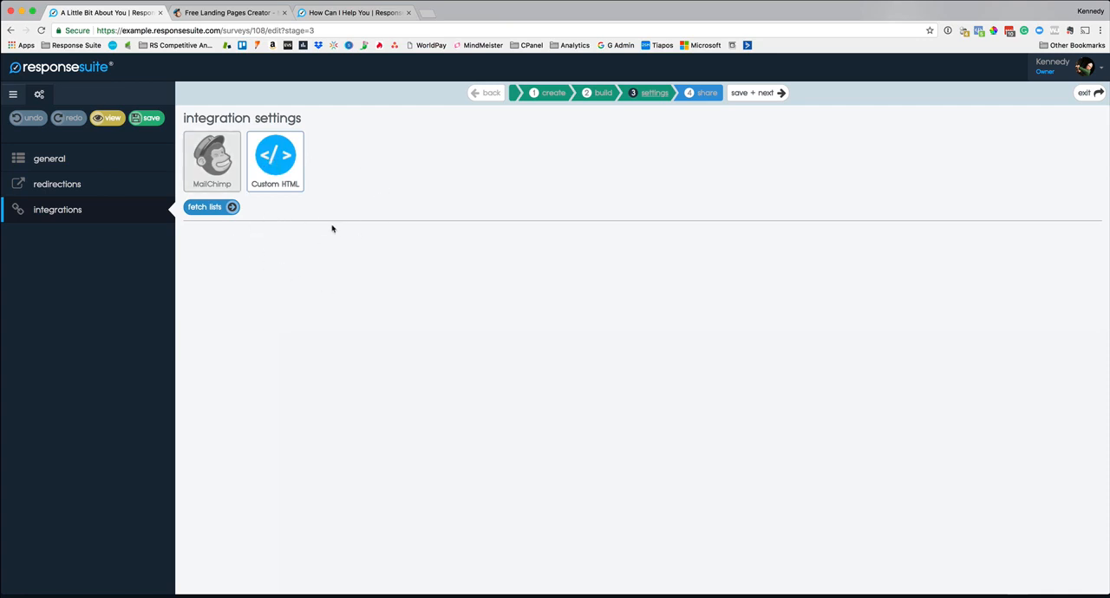
{"action": "left_click", "coordinate": [232, 208]}
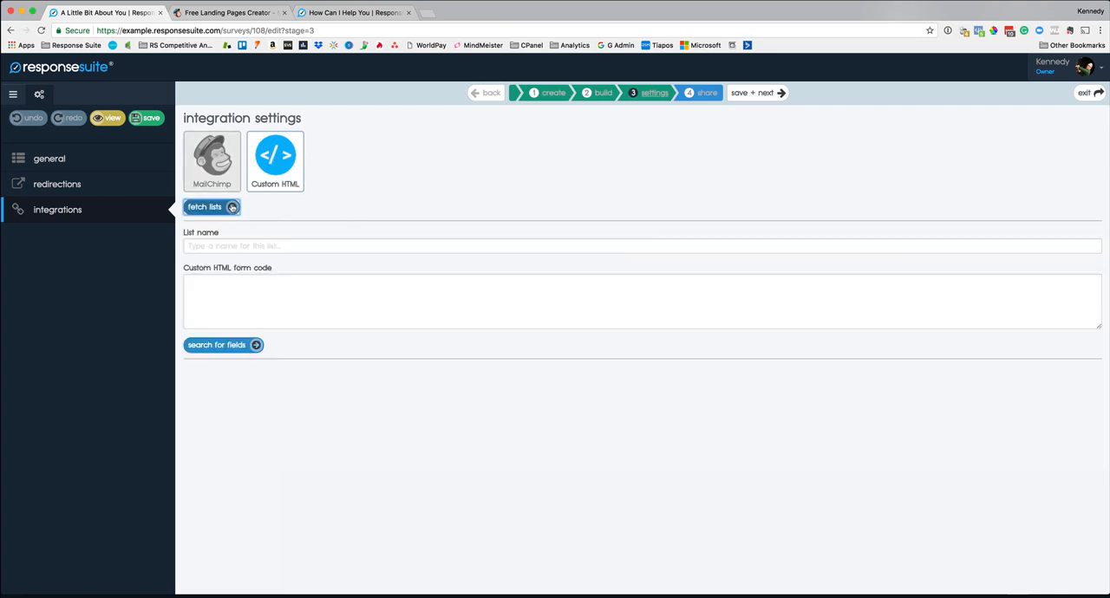
{"action": "left_click", "coordinate": [228, 300]}
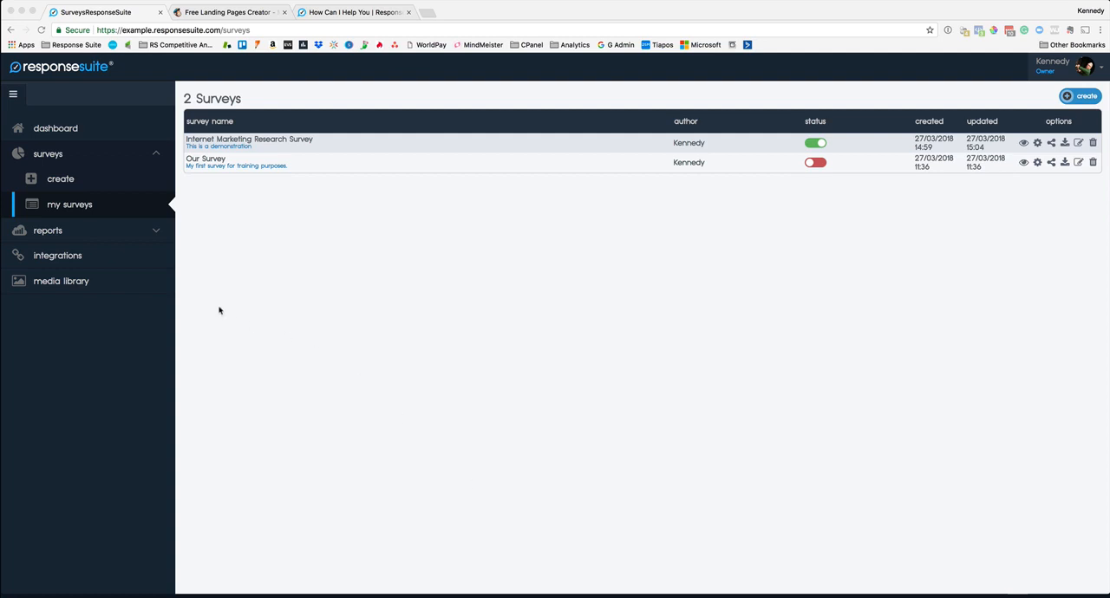
Step: Create a report named New Report for the Internet Marketing Research Survey, with the internal description For example
{"action": "left_click", "coordinate": [149, 234]}
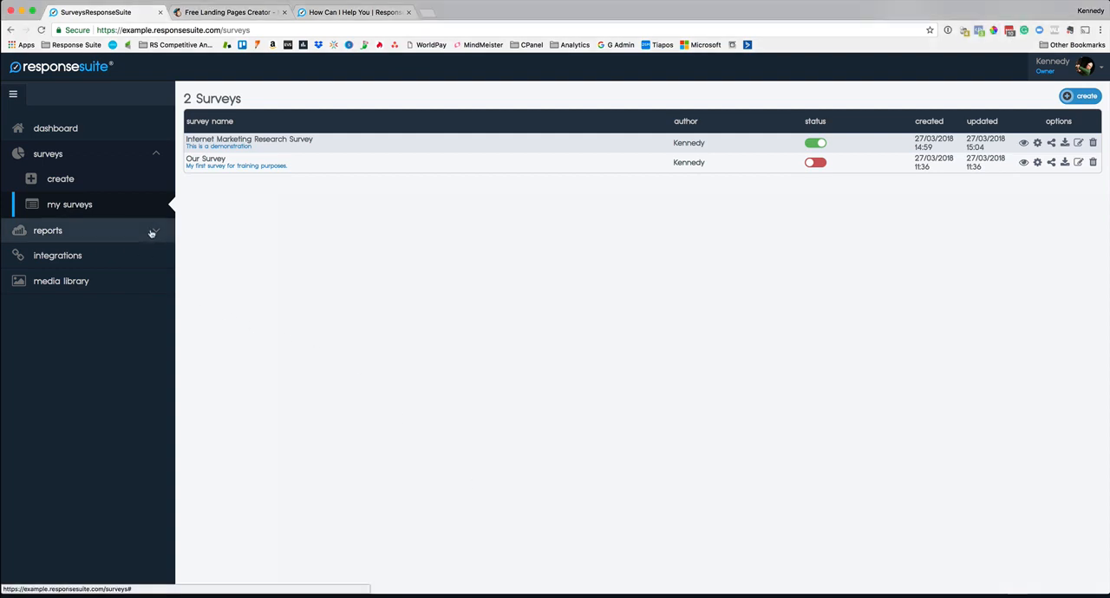
{"action": "left_click", "coordinate": [151, 233]}
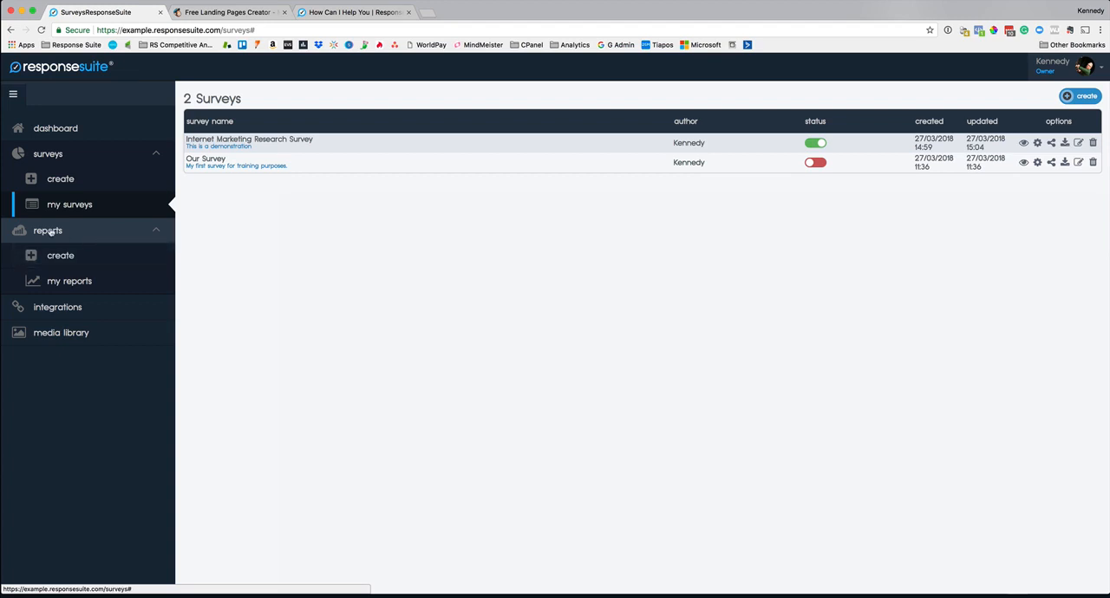
{"action": "left_click", "coordinate": [62, 256]}
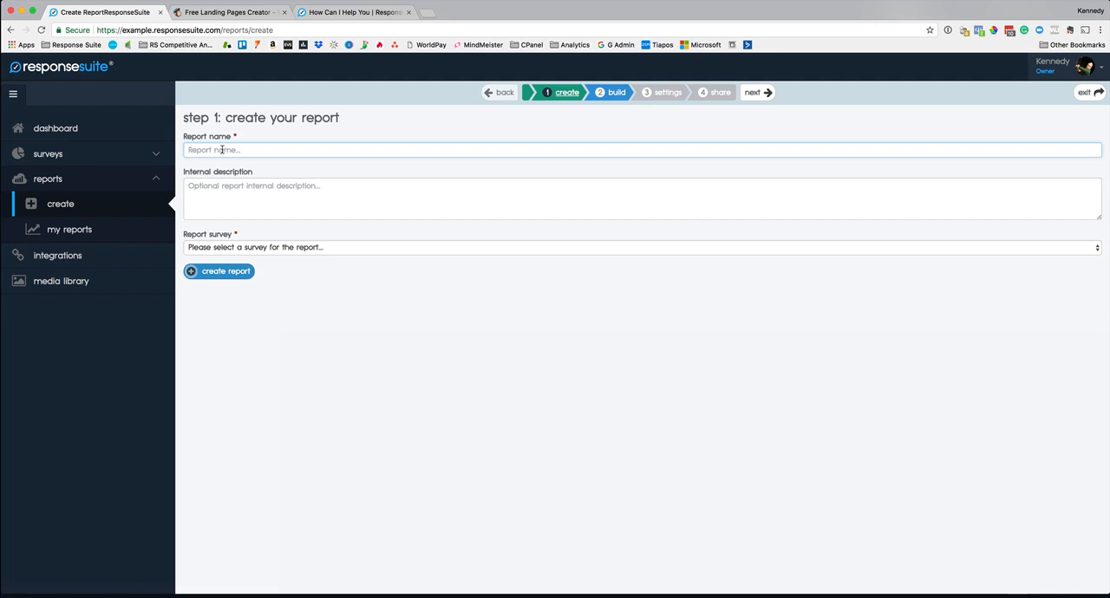
{"action": "type", "text": "New Report"}
{"action": "left_click", "coordinate": [271, 182]}
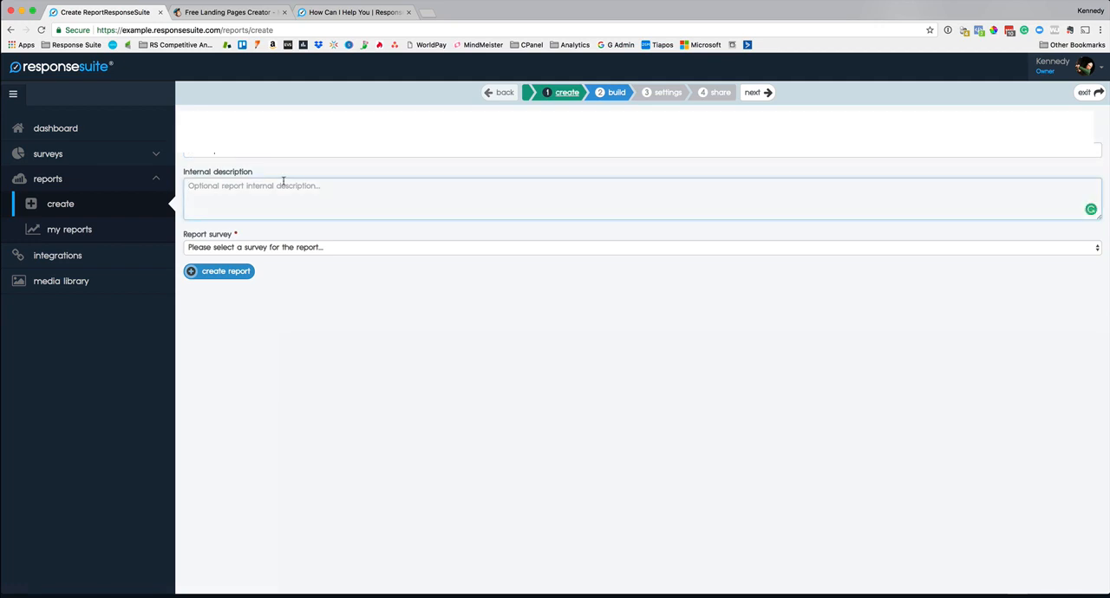
{"action": "type", "text": "For example"}
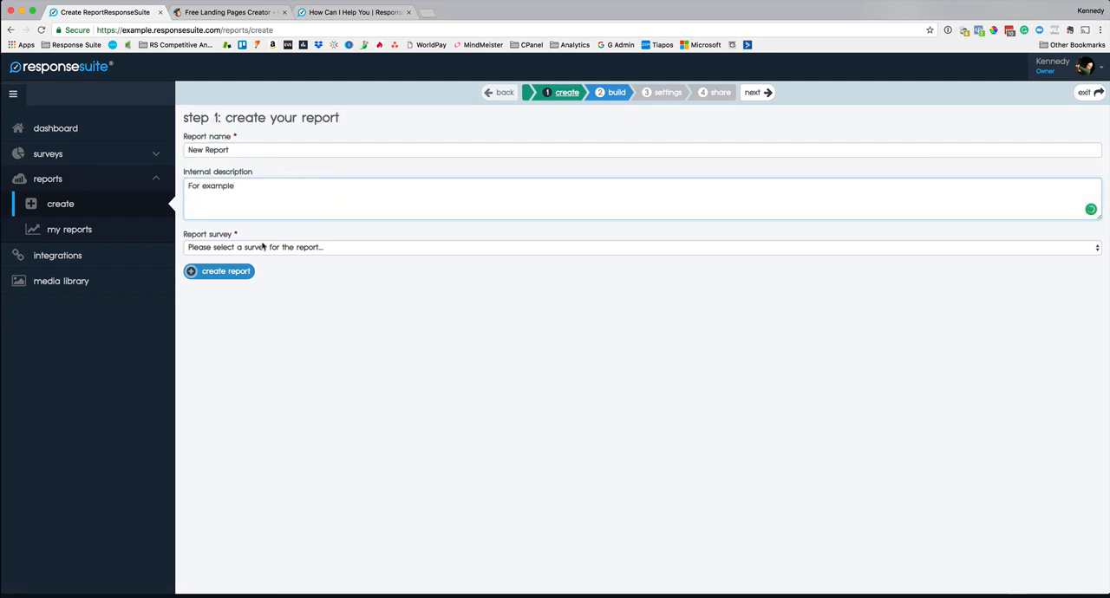
{"action": "left_click", "coordinate": [258, 249]}
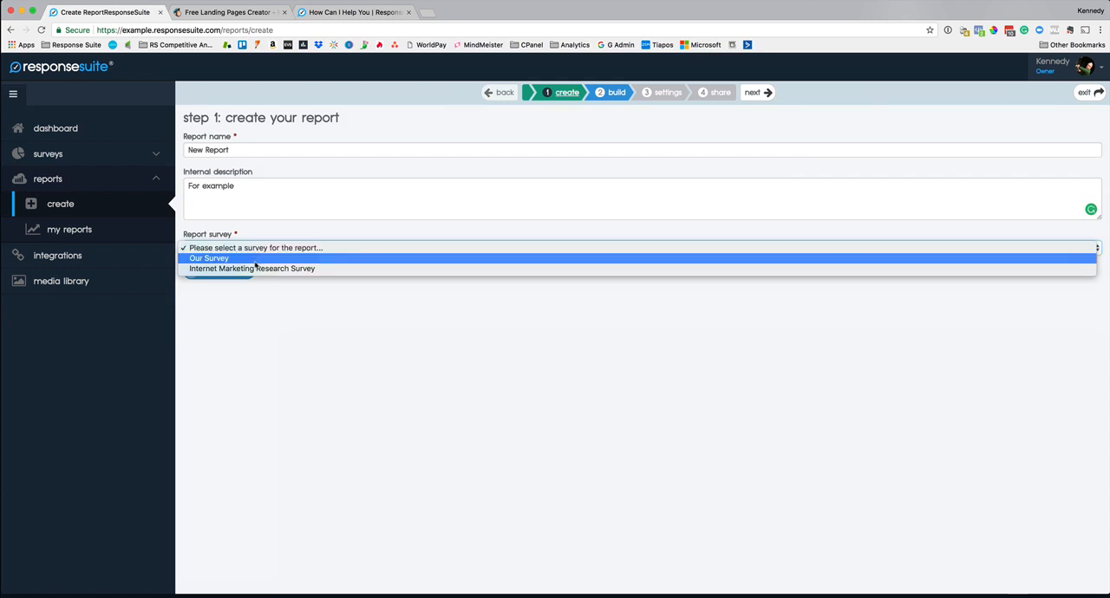
{"action": "left_click", "coordinate": [262, 268]}
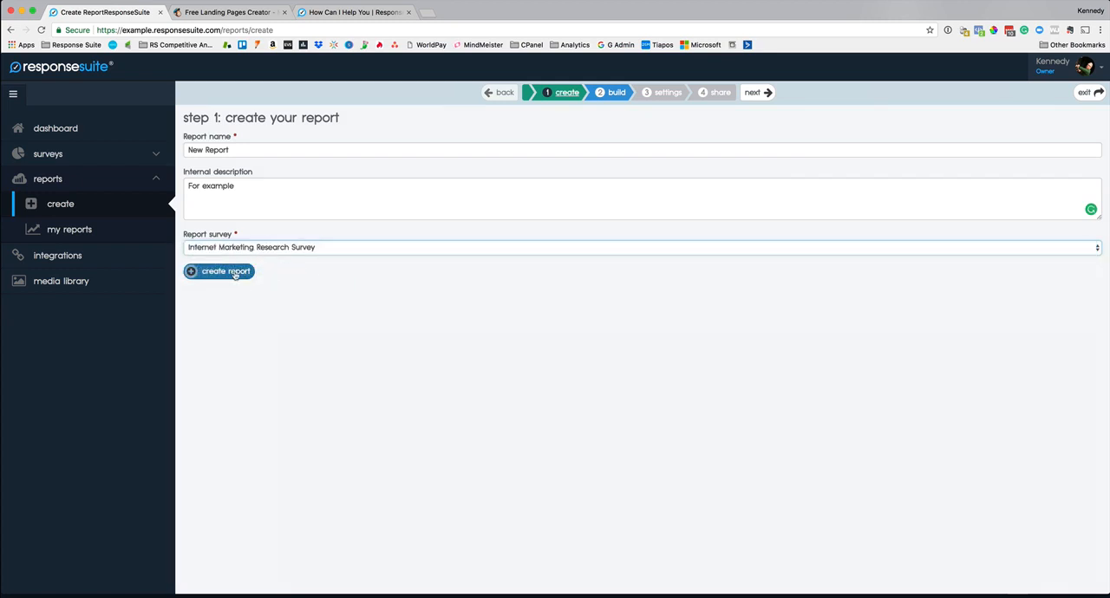
{"action": "left_click", "coordinate": [228, 274]}
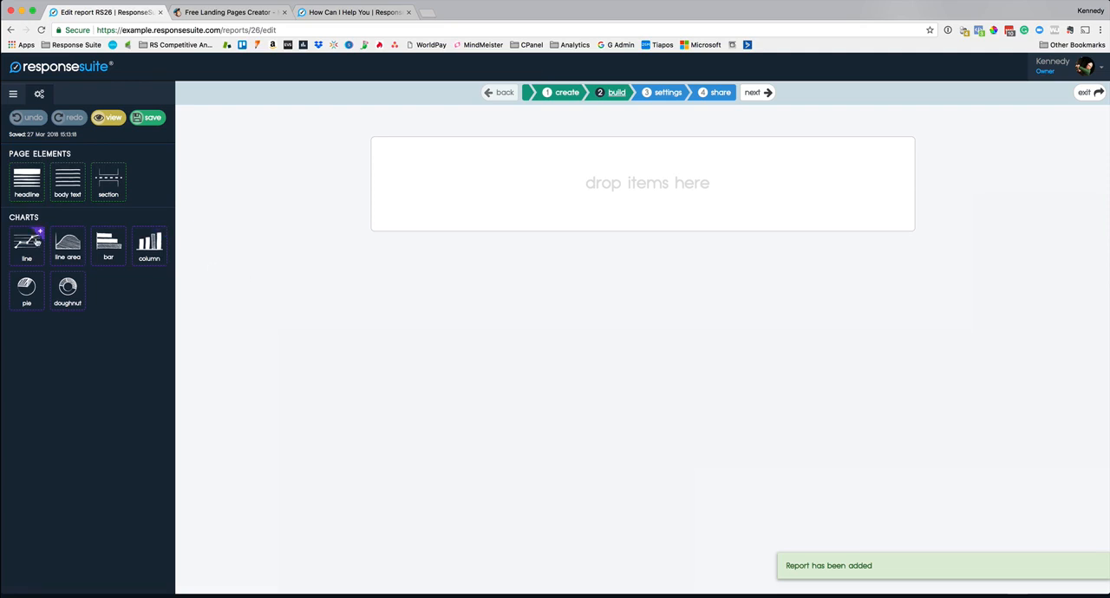
Step: Add a headline and body text to the report, with pie, bar and line area charts stacked beneath them
{"action": "left_click_drag", "start_coordinate": [32, 179], "coordinate": [615, 160]}
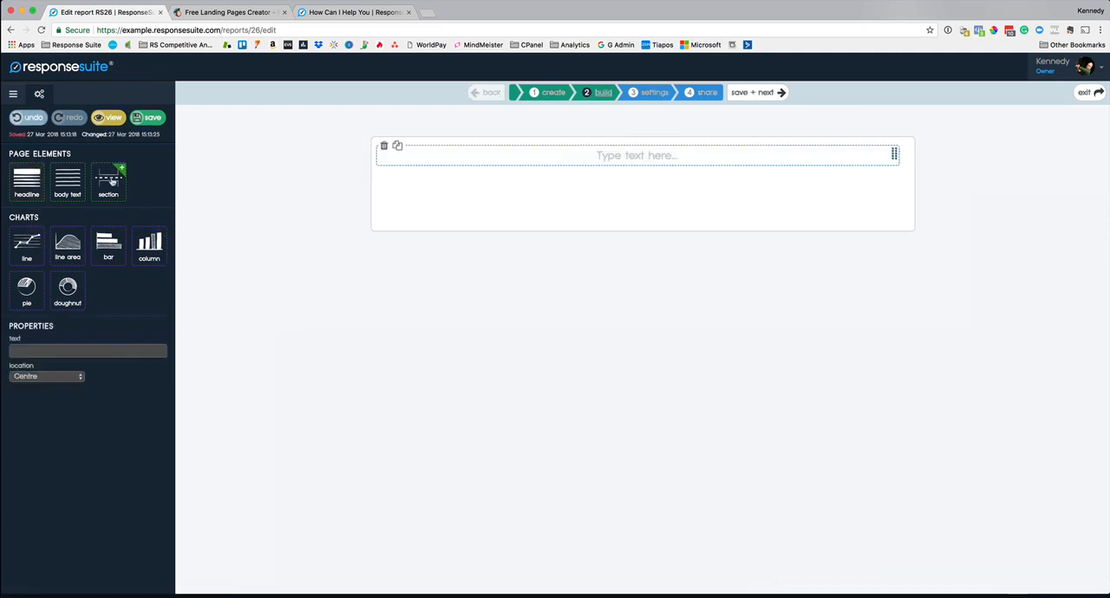
{"action": "left_click_drag", "start_coordinate": [78, 181], "coordinate": [659, 198]}
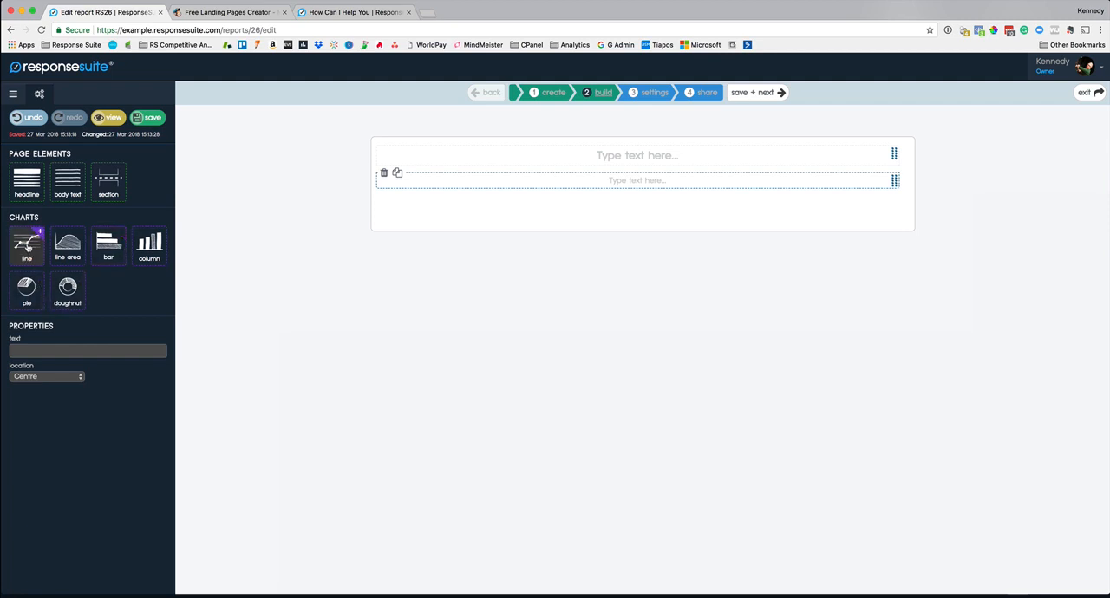
{"action": "left_click_drag", "start_coordinate": [68, 245], "coordinate": [526, 210]}
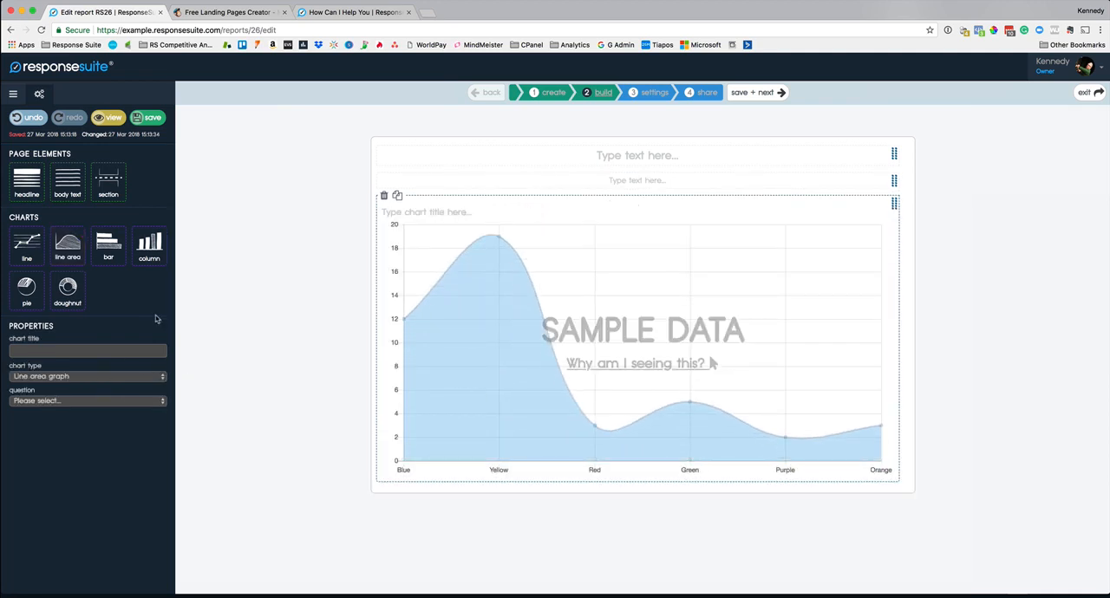
{"action": "left_click_drag", "start_coordinate": [113, 248], "coordinate": [725, 216]}
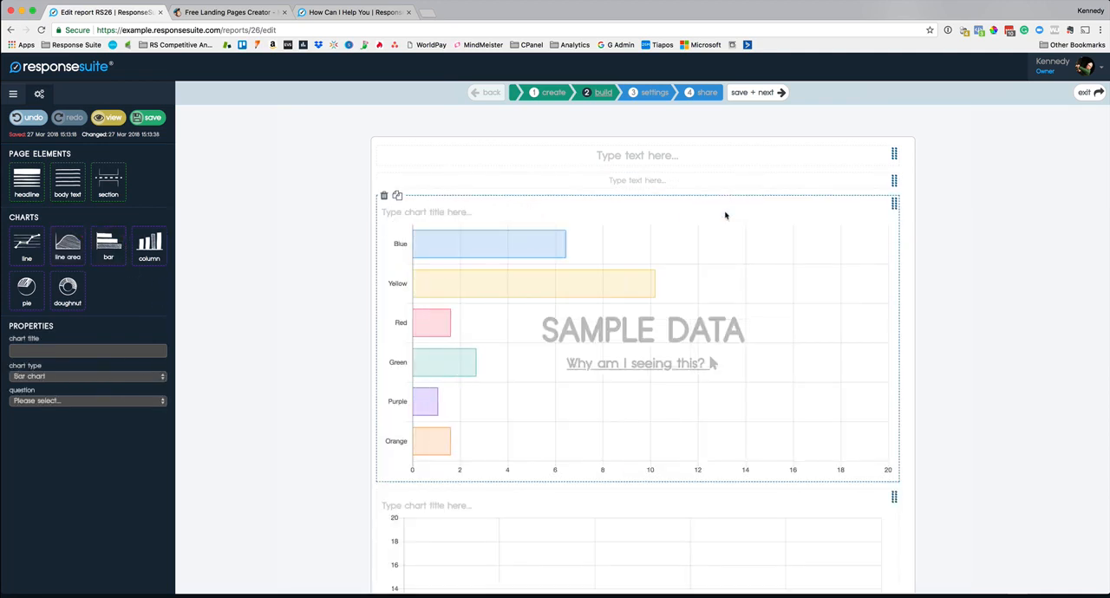
{"action": "left_click_drag", "start_coordinate": [26, 288], "coordinate": [635, 242]}
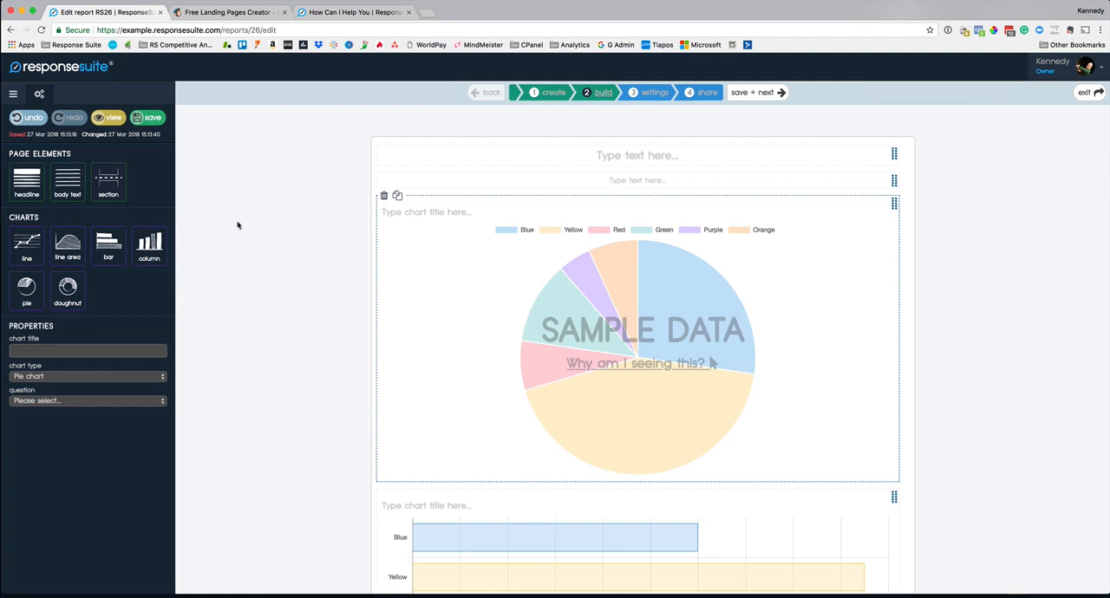
Step: Insert a two-column section above the charts and add a doughnut chart beside the line area chart
{"action": "left_click_drag", "start_coordinate": [109, 179], "coordinate": [607, 205]}
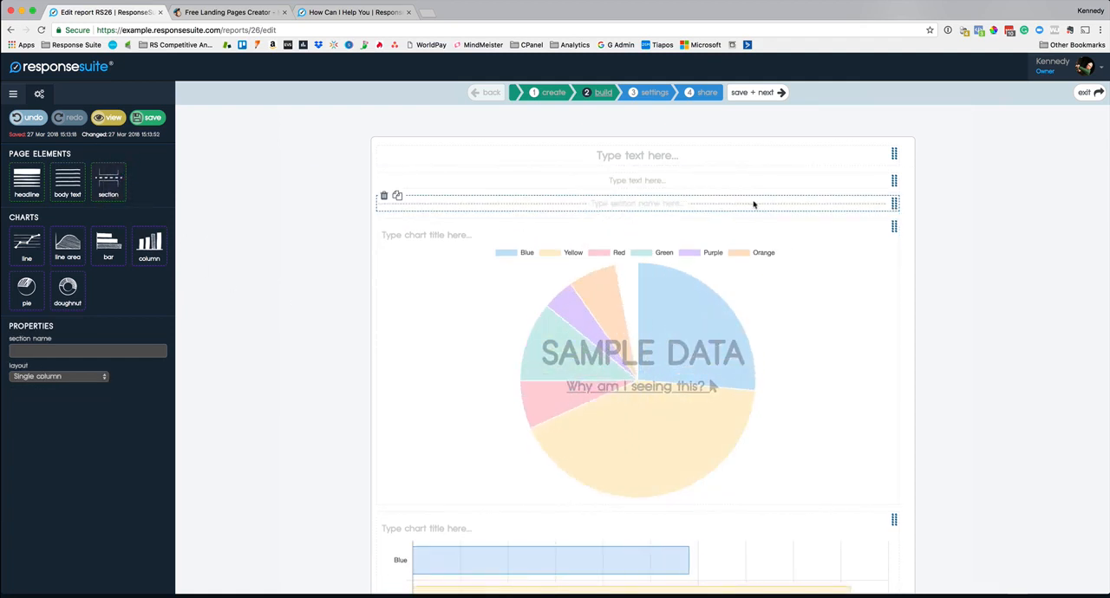
{"action": "left_click", "coordinate": [50, 380]}
{"action": "left_click", "coordinate": [49, 386]}
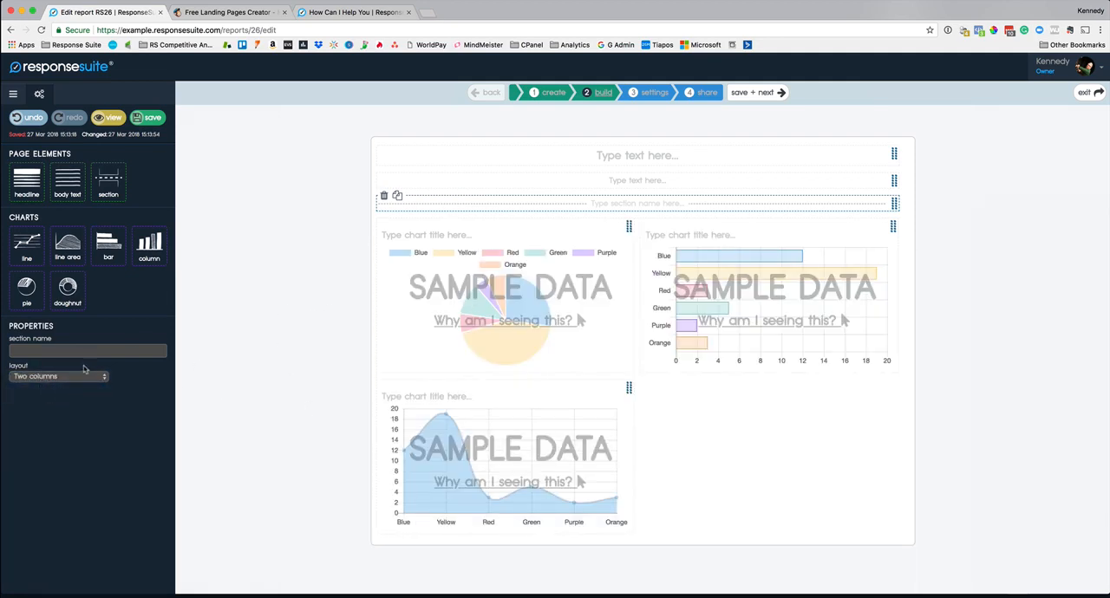
{"action": "left_click_drag", "start_coordinate": [74, 302], "coordinate": [802, 416]}
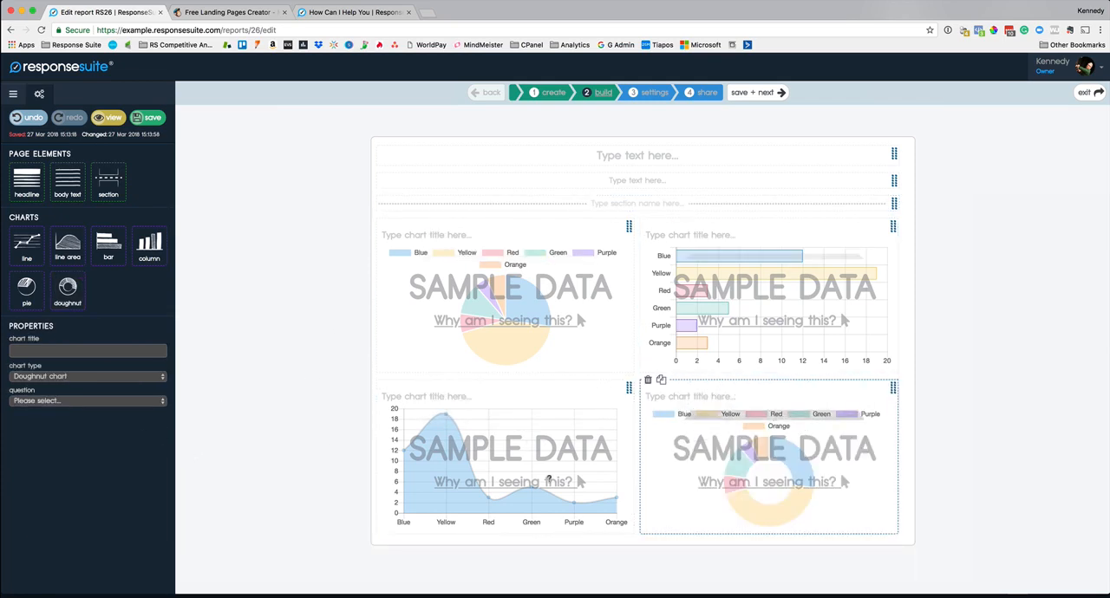
Step: Save the report layout and set the report's page title to My Report
{"action": "left_click", "coordinate": [754, 92]}
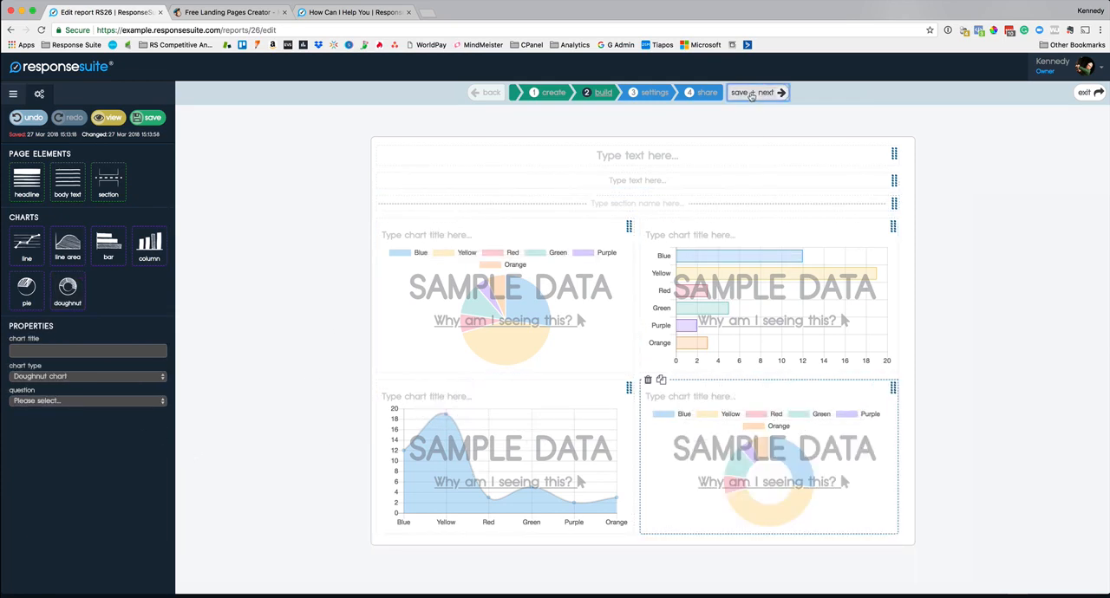
{"action": "left_click", "coordinate": [292, 223]}
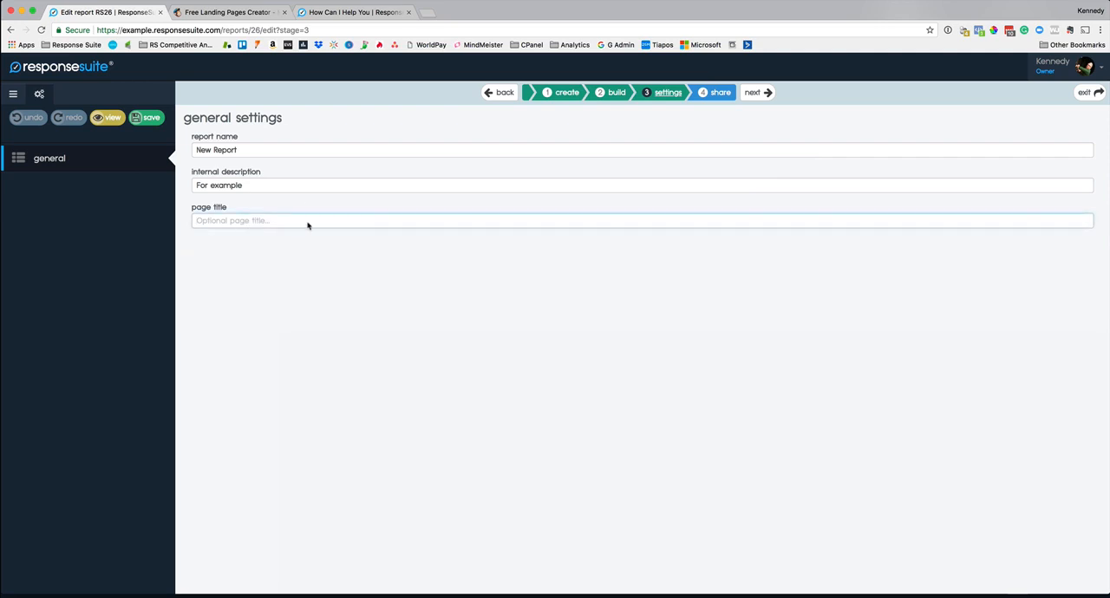
{"action": "type", "text": "My Report"}
{"action": "key", "text": "Return"}
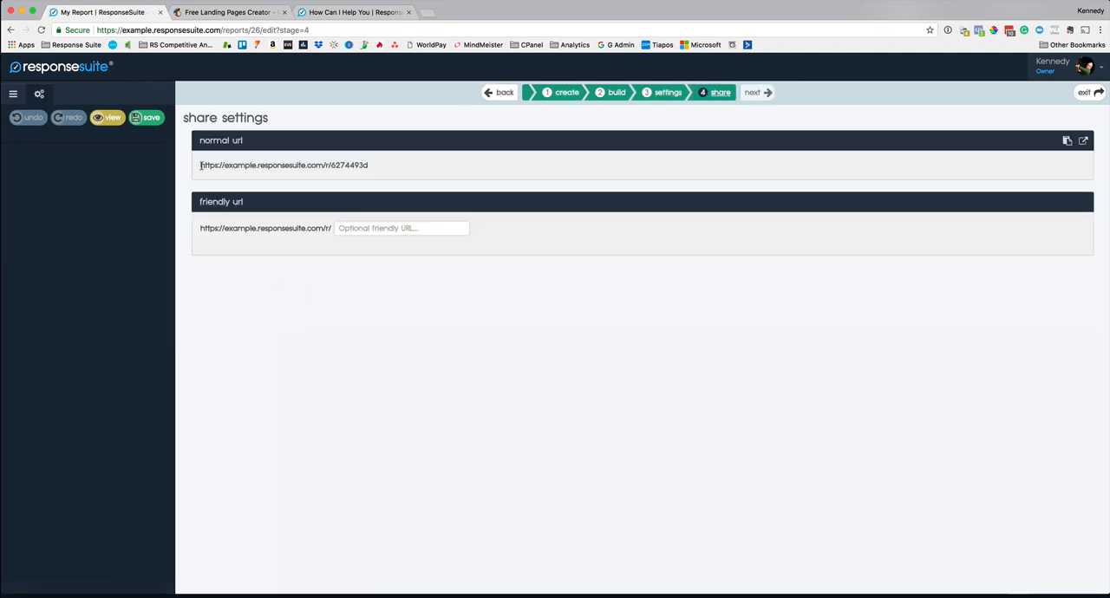
Step: View the published report through its normal URL in a new tab and return to the share settings
{"action": "left_click", "coordinate": [1083, 141]}
{"action": "key", "text": "ctrl+shift+Tab"}
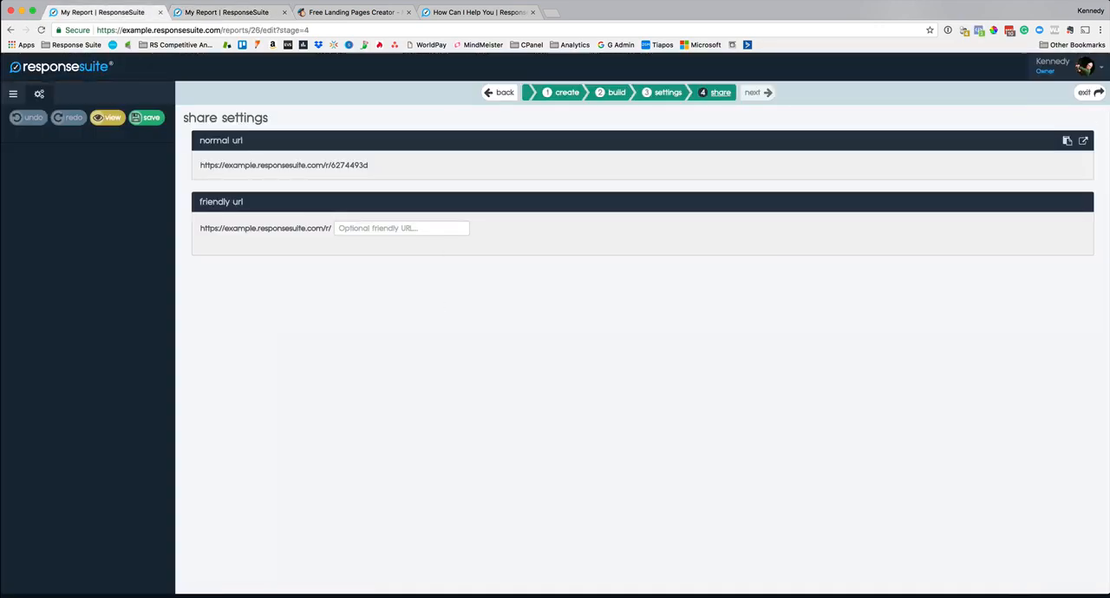
{"action": "left_click", "coordinate": [249, 14]}
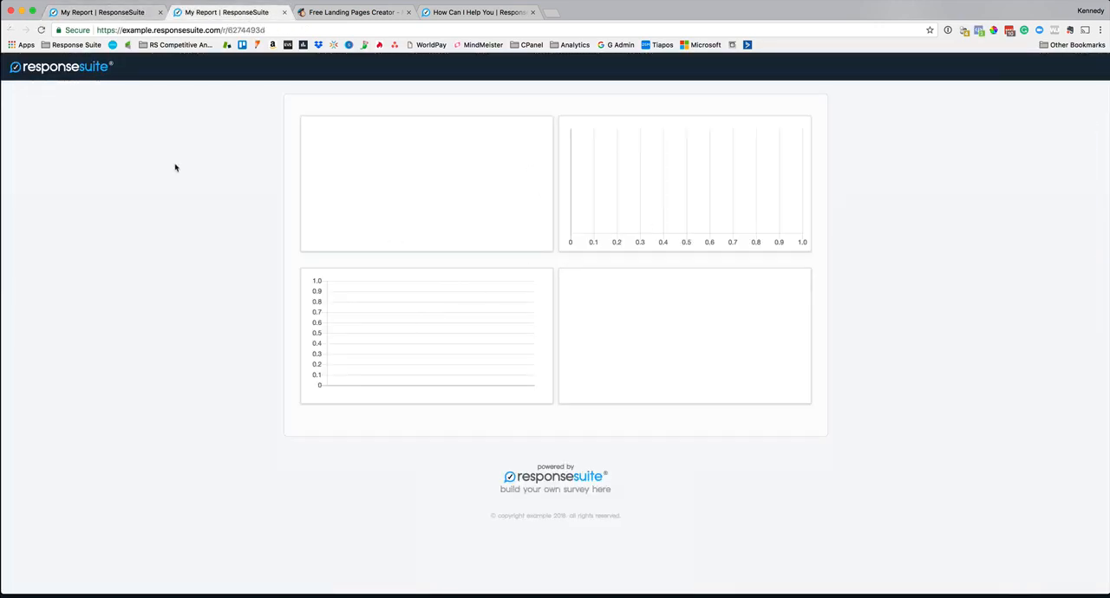
{"action": "left_click", "coordinate": [78, 11]}
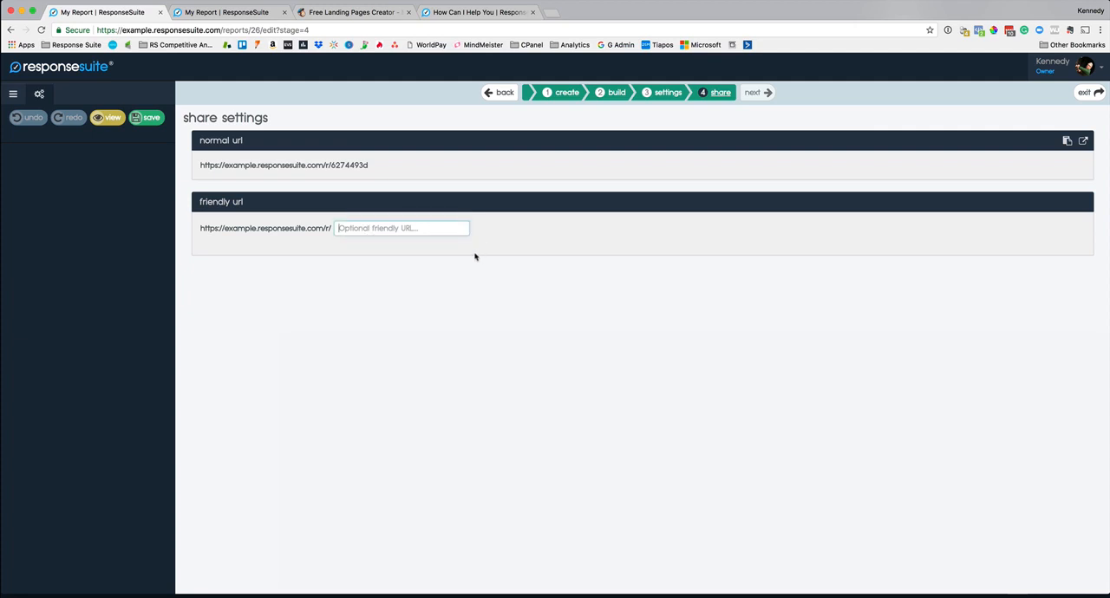
Step: Save custom-link as the report's friendly URL and preview the report through that link
{"action": "type", "text": "cust"}
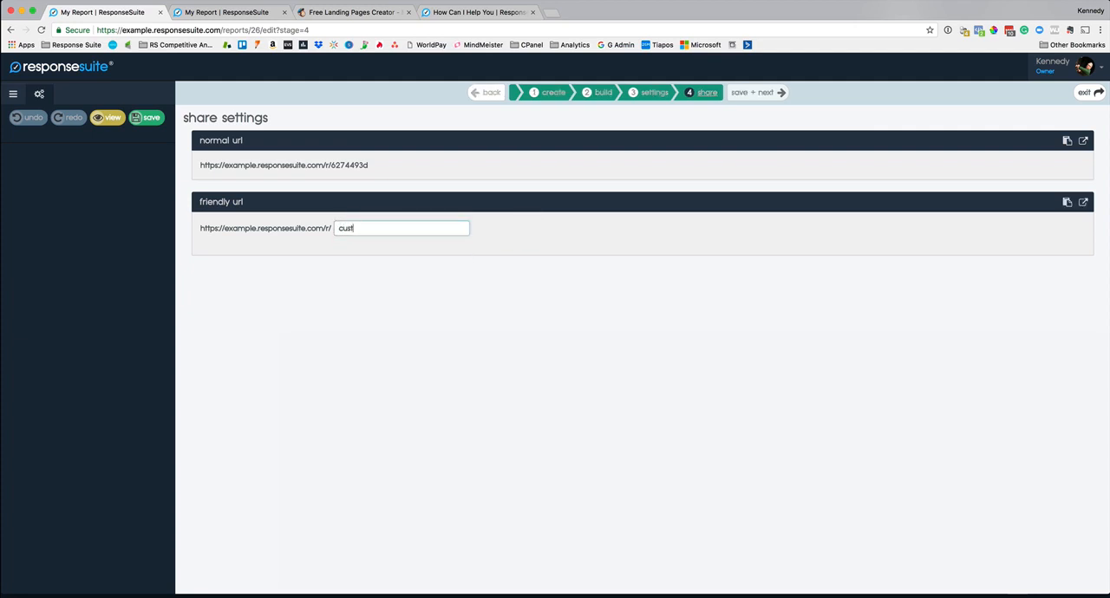
{"action": "type", "text": "om-link"}
{"action": "left_click", "coordinate": [148, 118]}
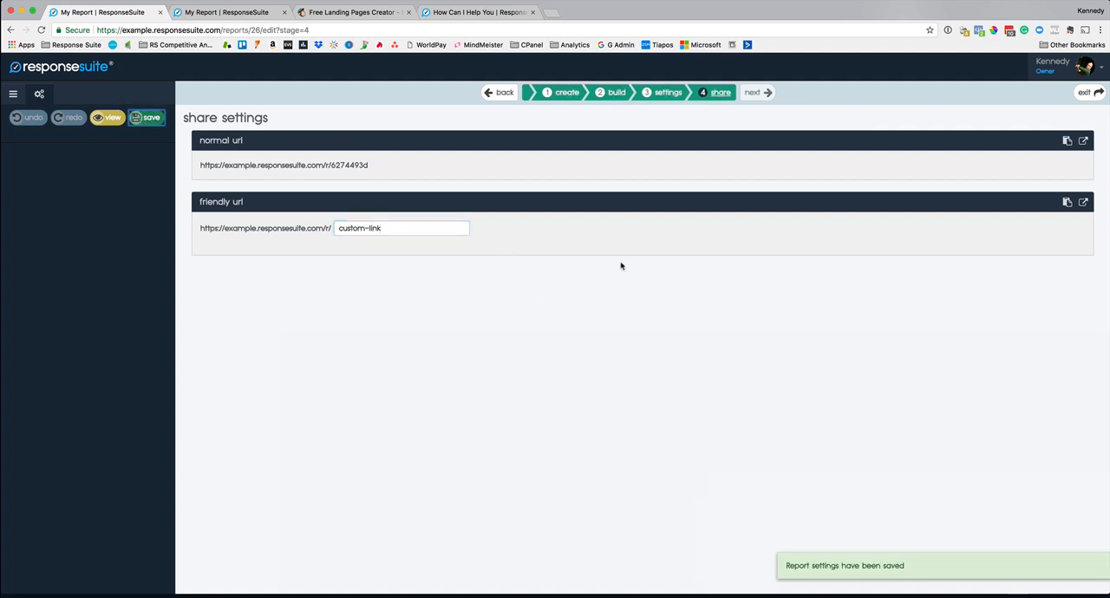
{"action": "left_click", "coordinate": [1083, 202]}
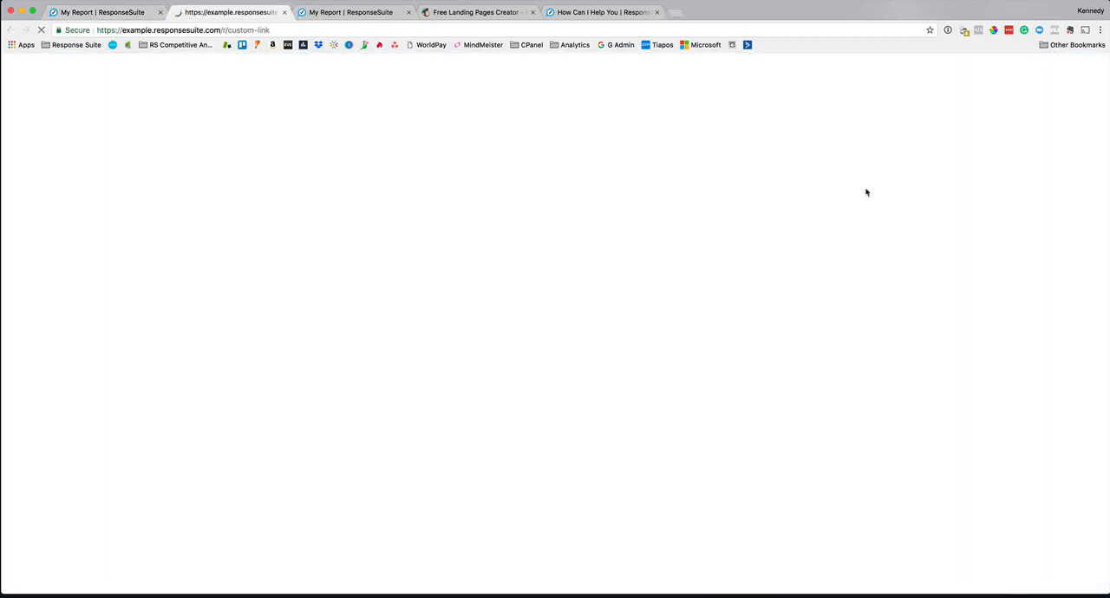
{"action": "left_click", "coordinate": [123, 13]}
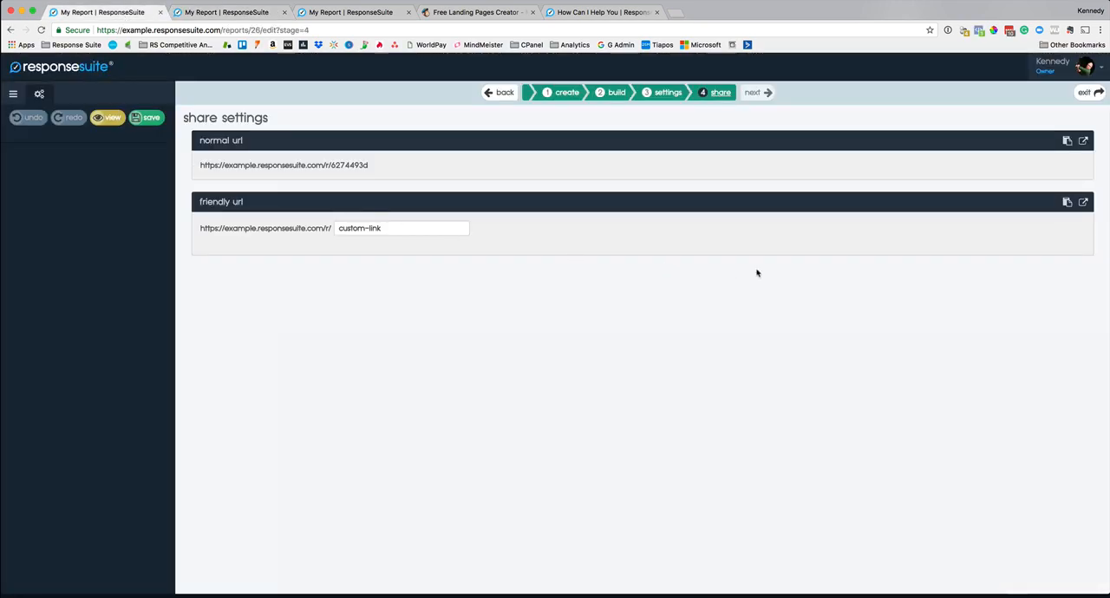